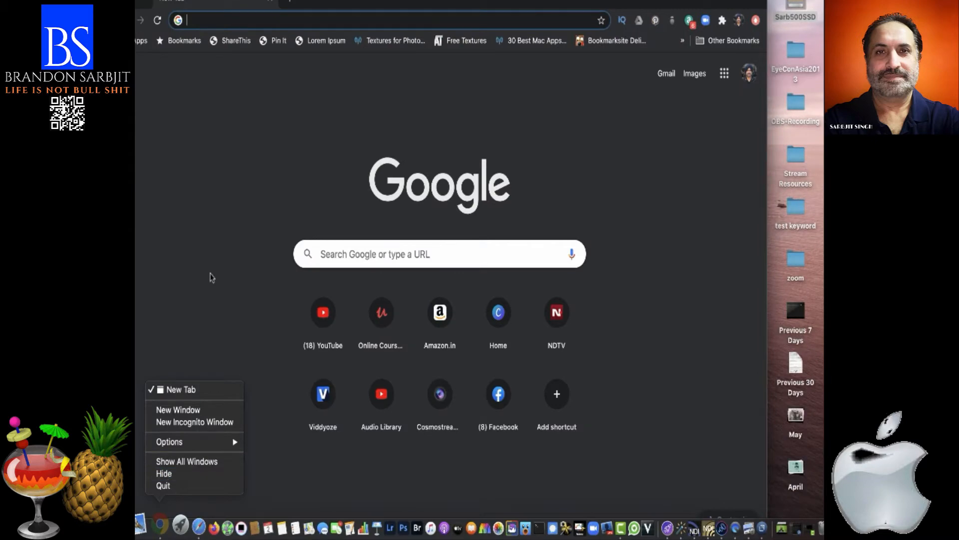
Open the handbrake.fr website in the empty browser tab
left_click(240, 22)
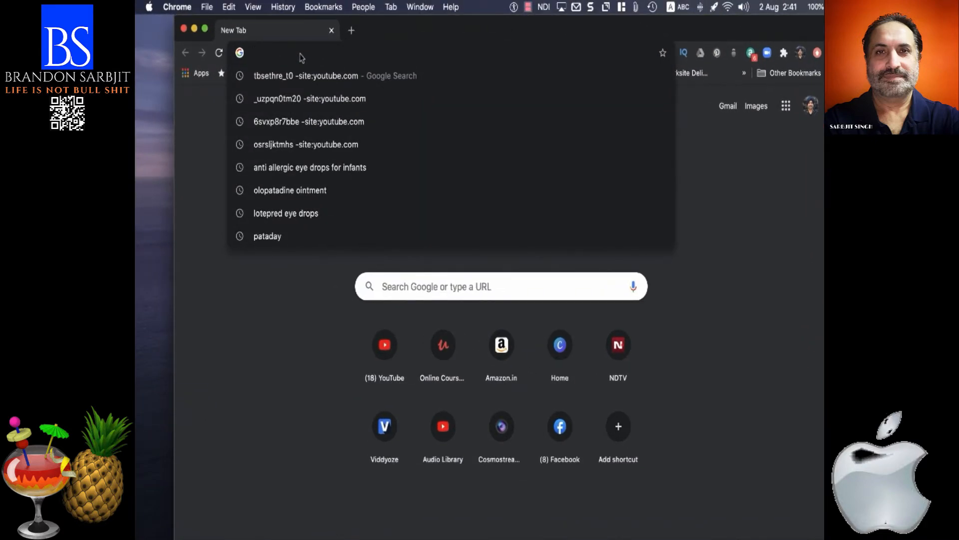
type("handb")
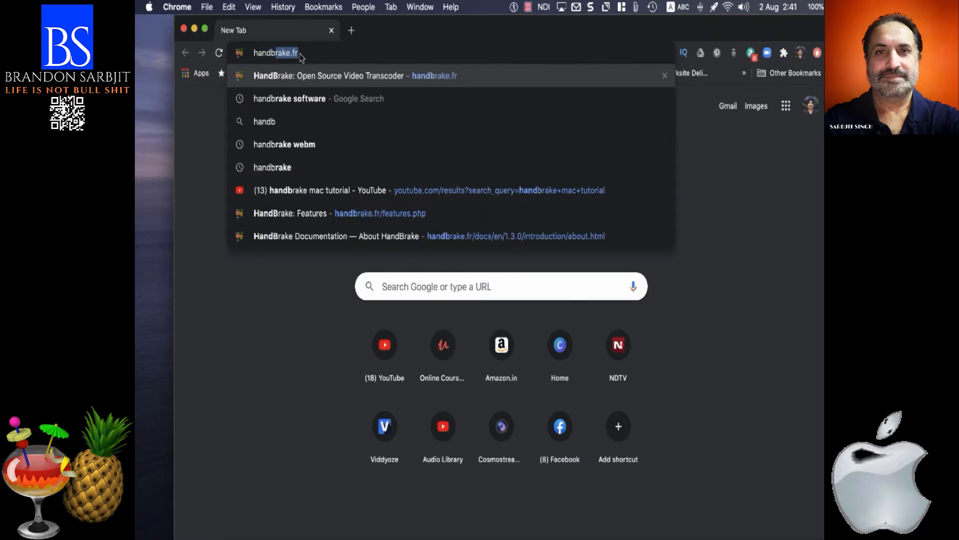
type("rake.")
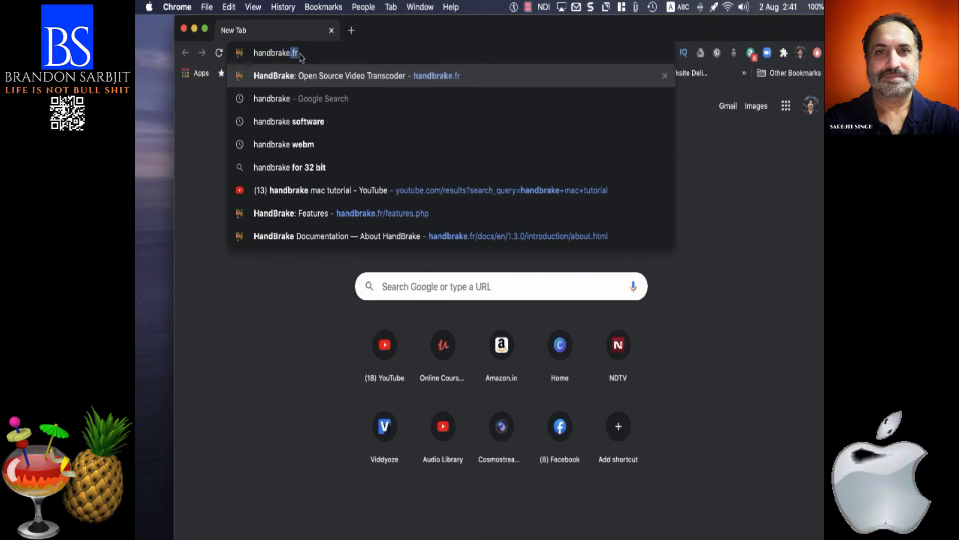
type("fr")
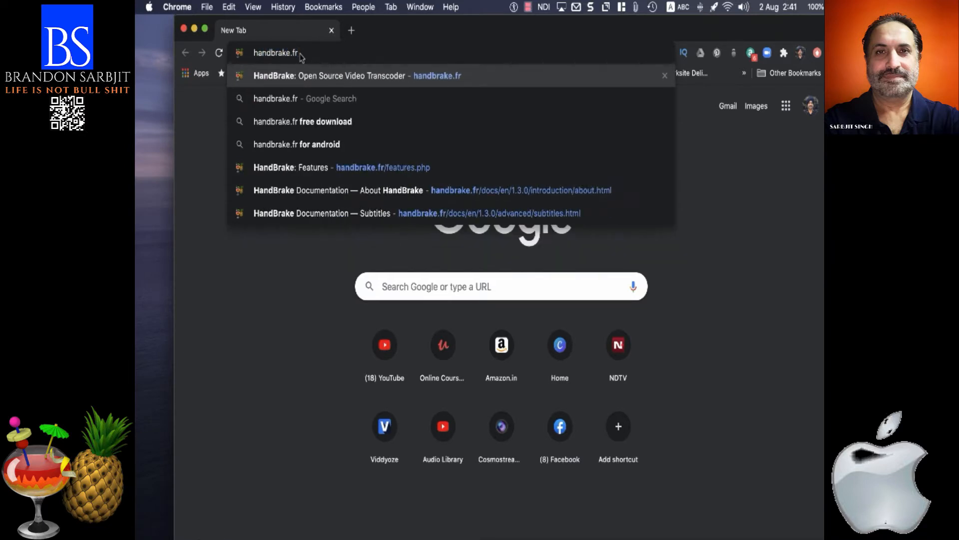
key("Return")
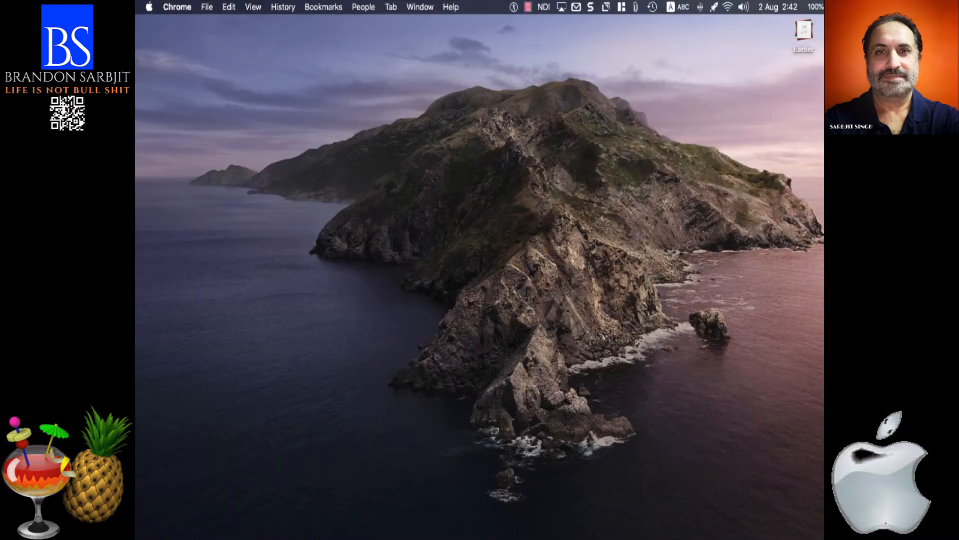
Find HandBrake with a system-wide Spotlight search and launch the application
left_click(788, 7)
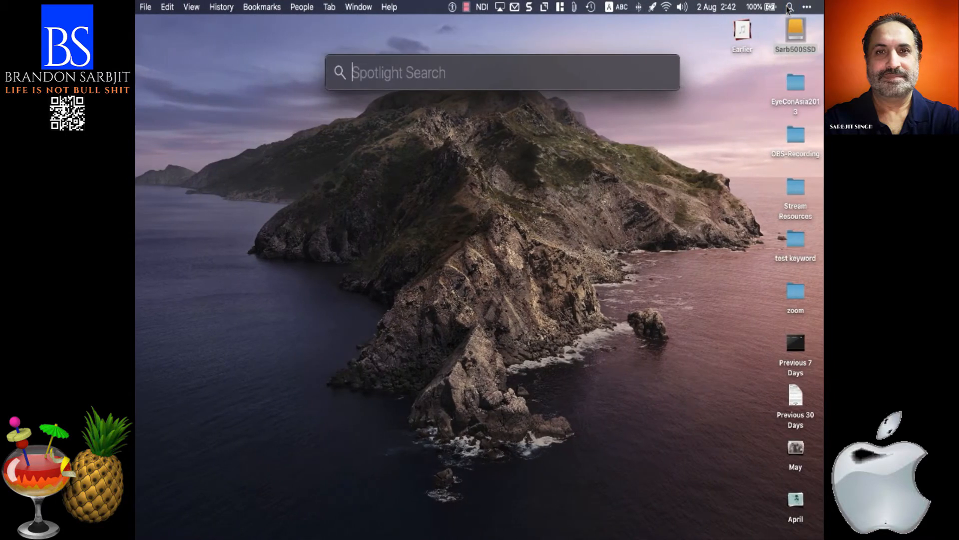
type("hand")
type("bar")
type("ke")
key("Left")
key("Left")
key("BackSpace")
key("BackSpace")
type("ra")
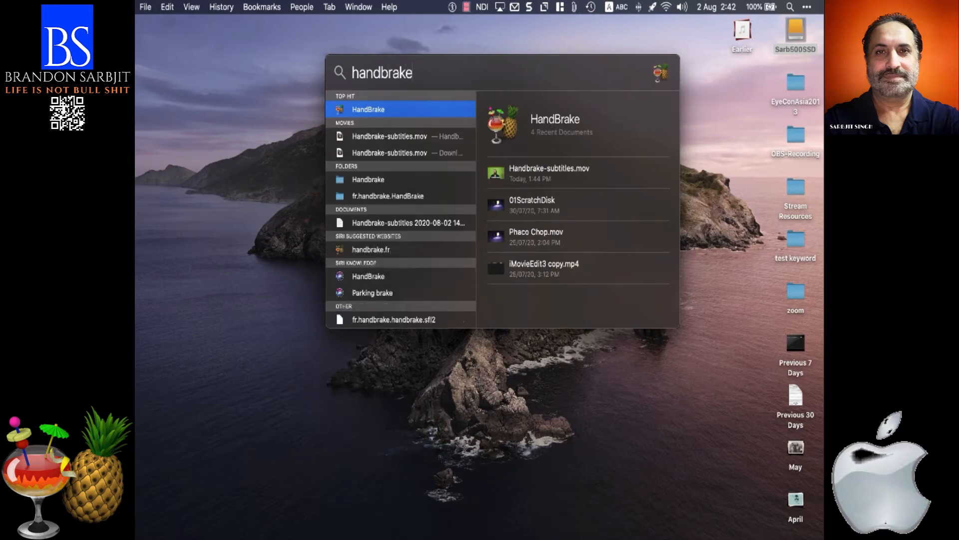
key("Return")
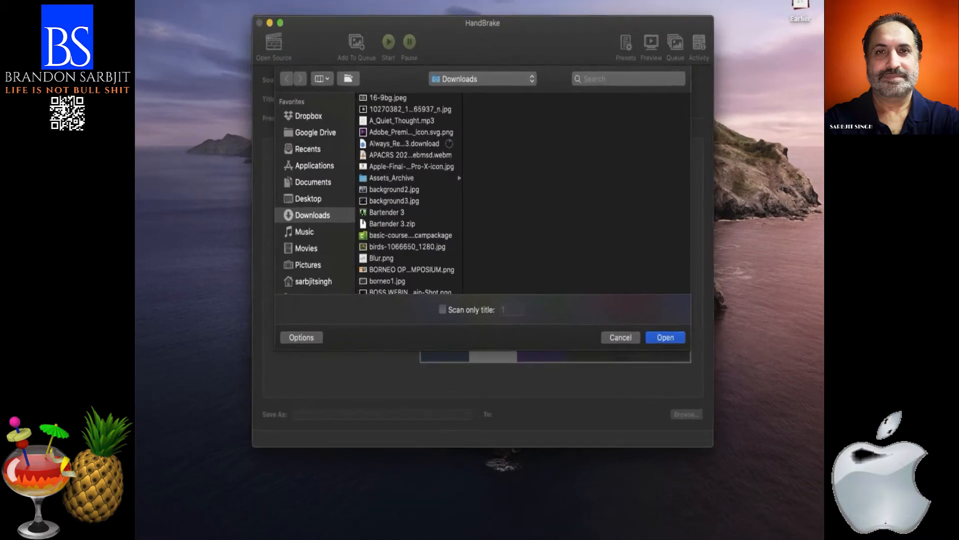
Check the size of Handbrake-subtitles.mov in the external SSD's How to videos > Handbrake folder in Finder, and close the window
double_click(796, 35)
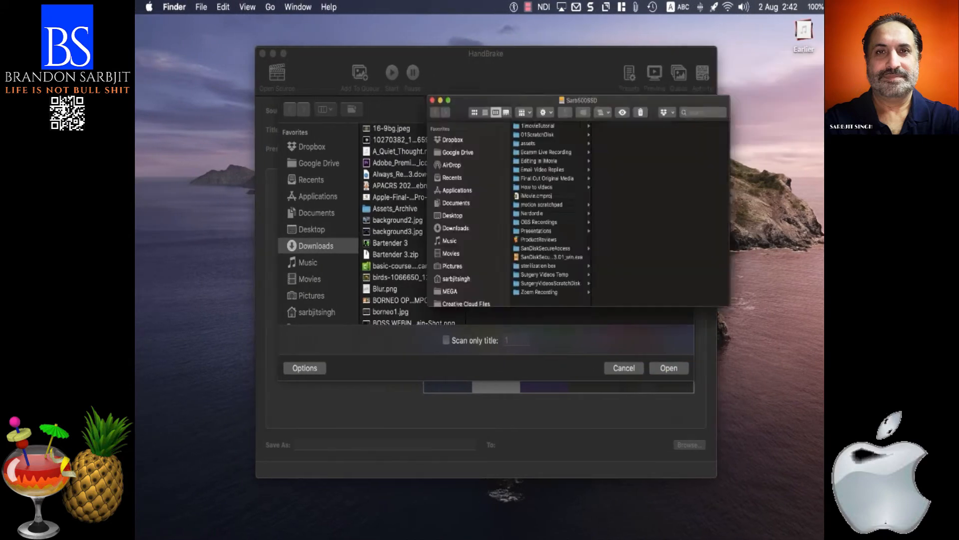
left_click_drag(604, 127, 516, 25)
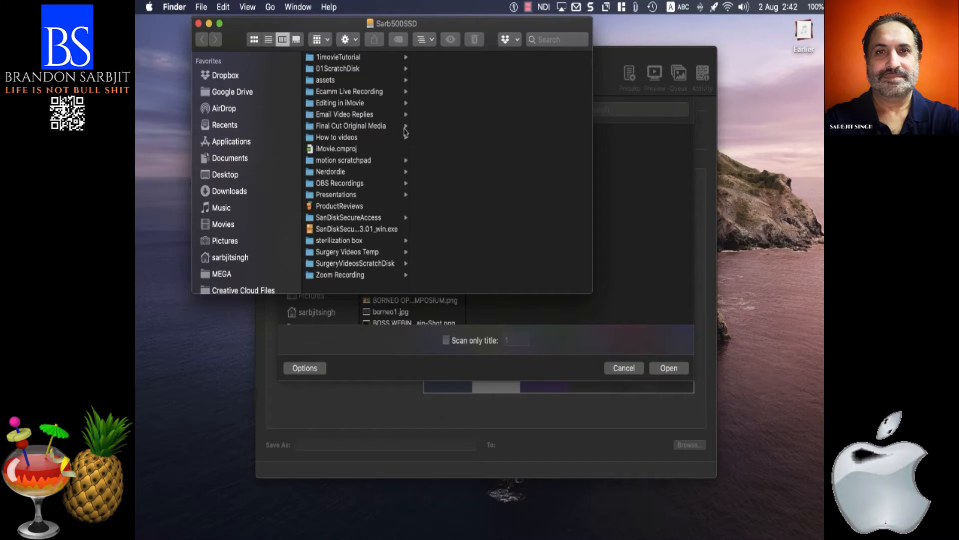
scroll(283, 207, "down", 5)
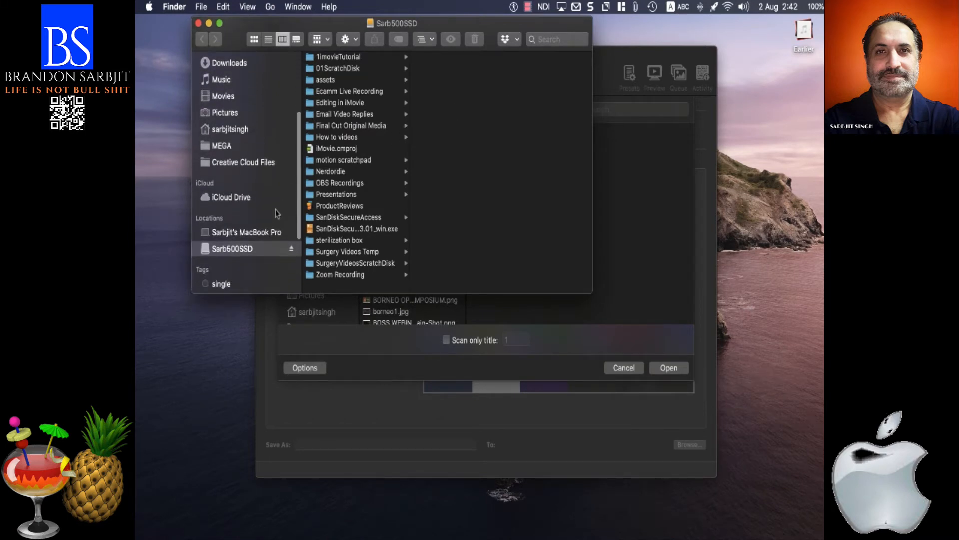
left_click(348, 140)
left_click(428, 58)
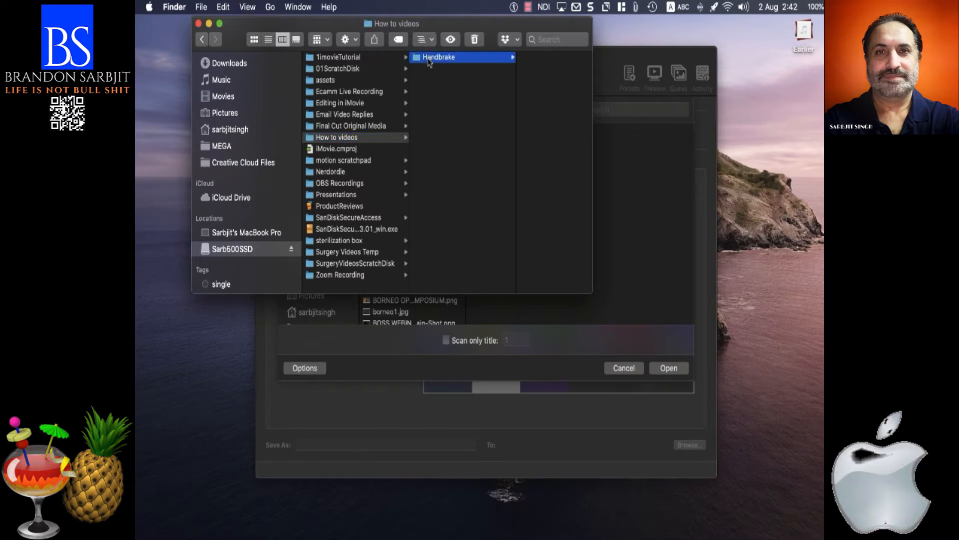
left_click(512, 62)
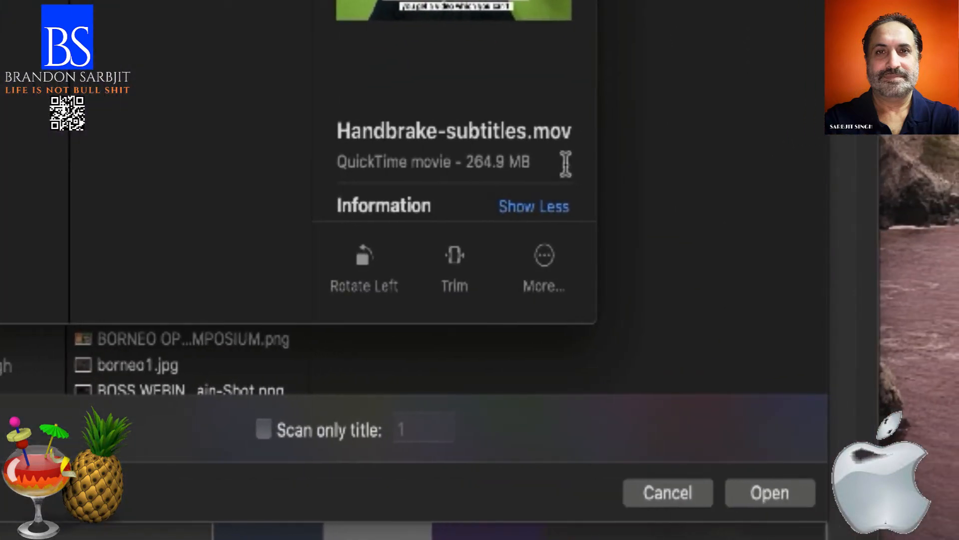
scroll(565, 164, "left", 1)
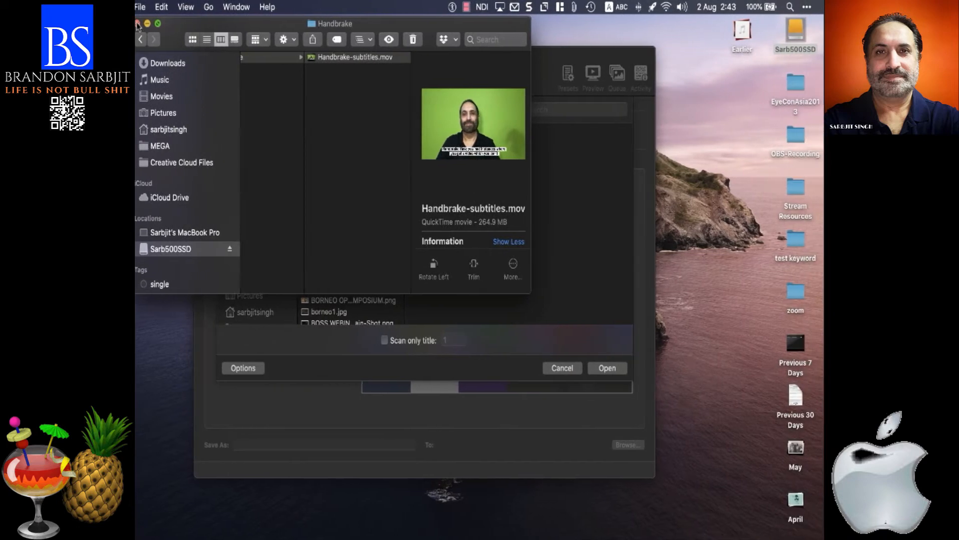
left_click(188, 24)
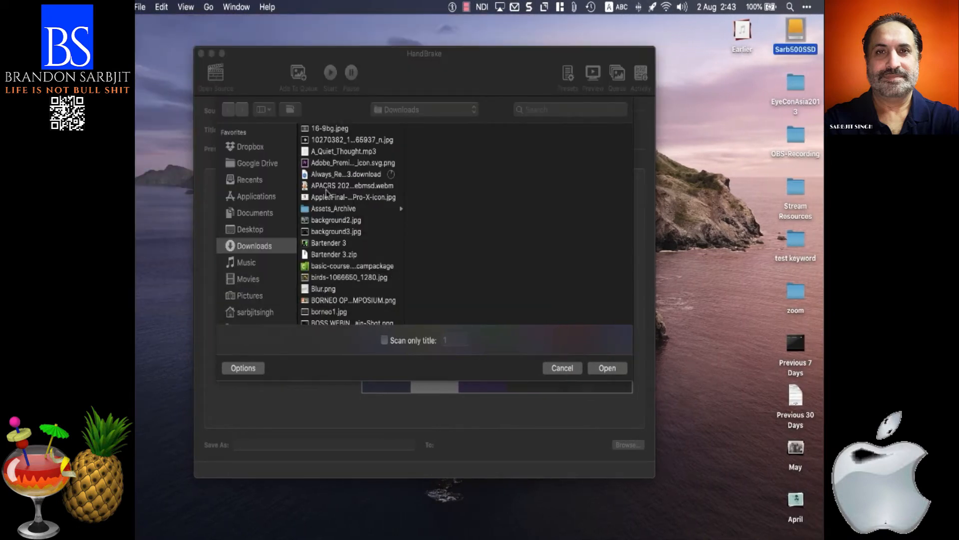
Load Handbrake-subtitles.mov from the external SSD's How to videos > Handbrake folder as the HandBrake source
left_click(563, 368)
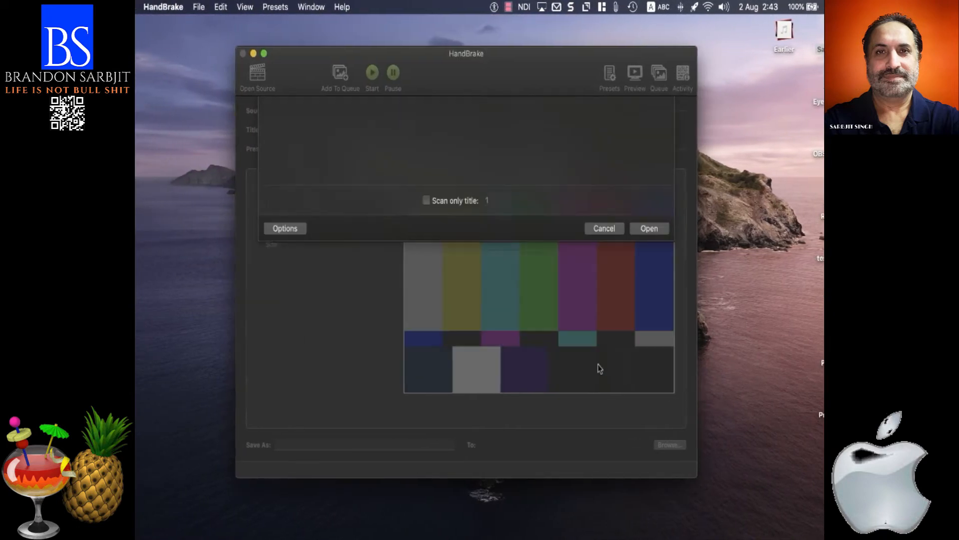
left_click(278, 76)
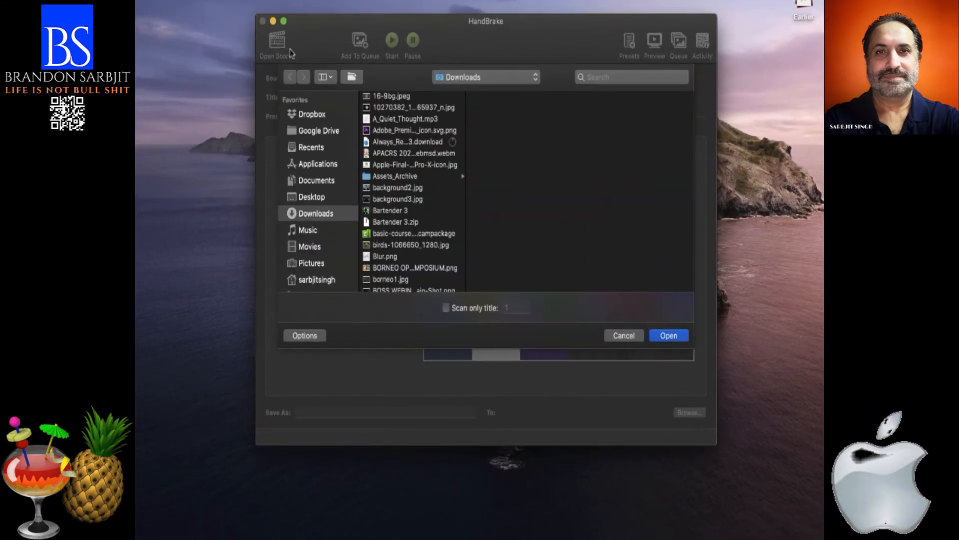
scroll(303, 266, "down", 3)
scroll(303, 266, "down", 4)
left_click(319, 250)
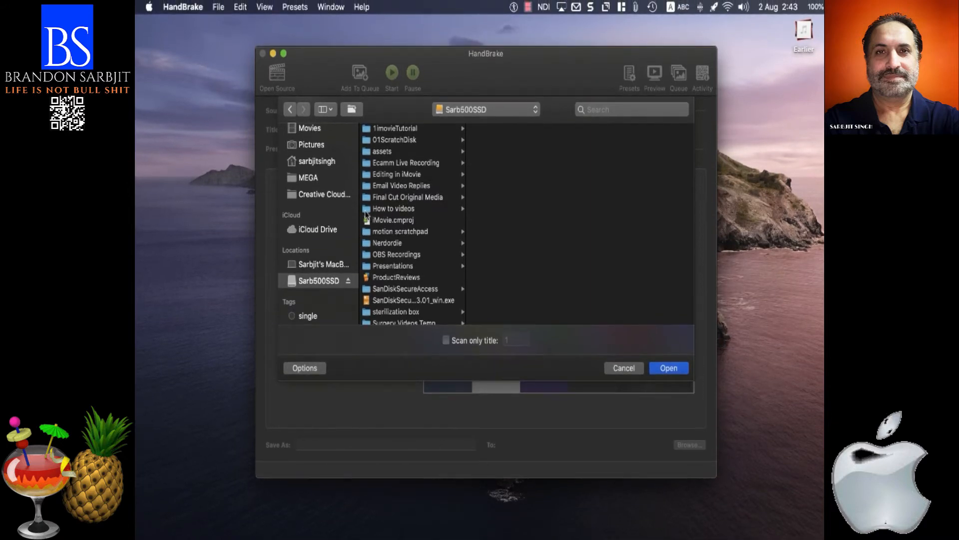
left_click(366, 212)
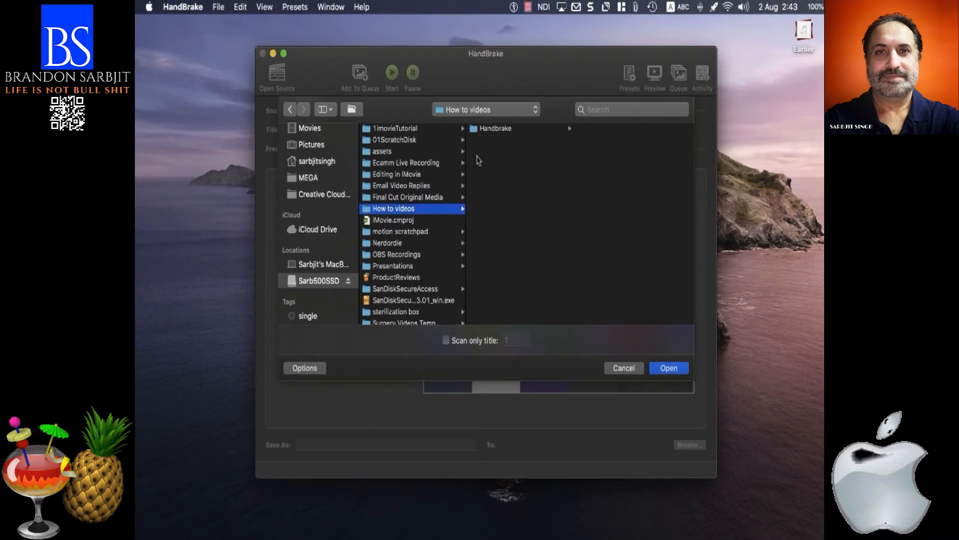
left_click(490, 131)
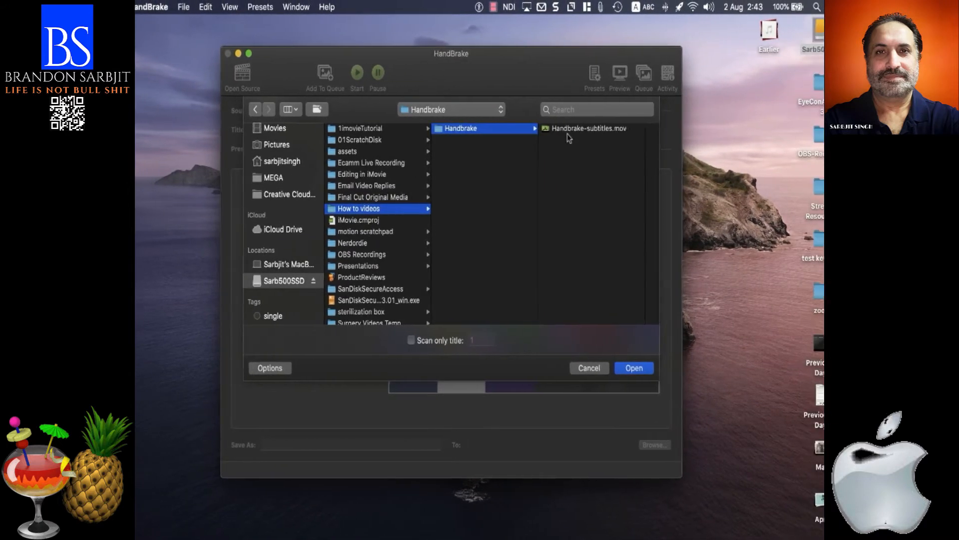
left_click(599, 129)
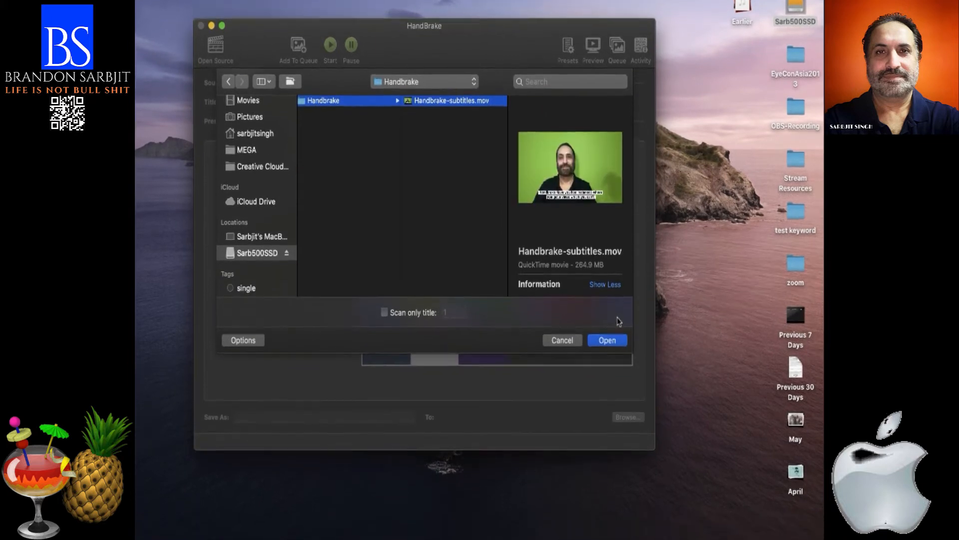
left_click(611, 341)
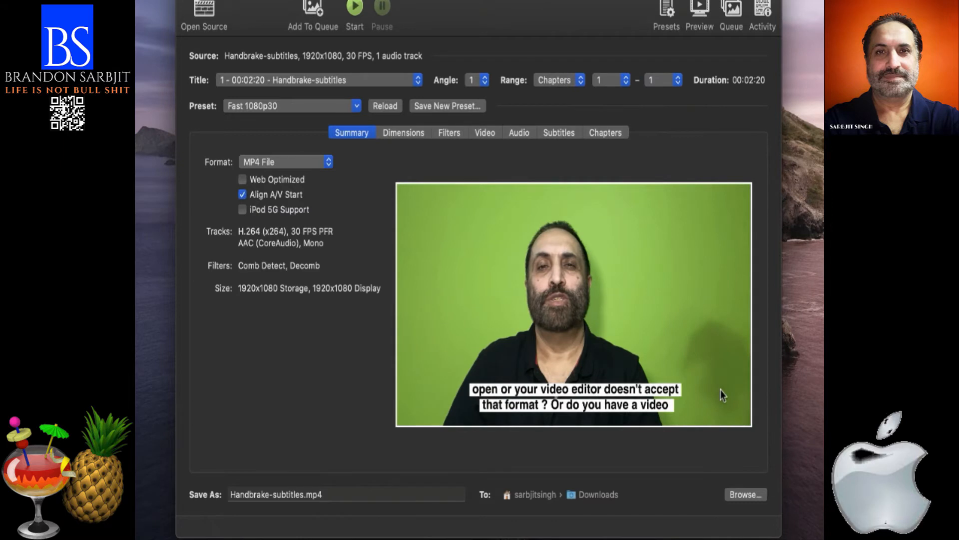
Choose the General preset Fast 1080p30 for the video and enable Web Optimized for the MP4 output
mouse_move(676, 314)
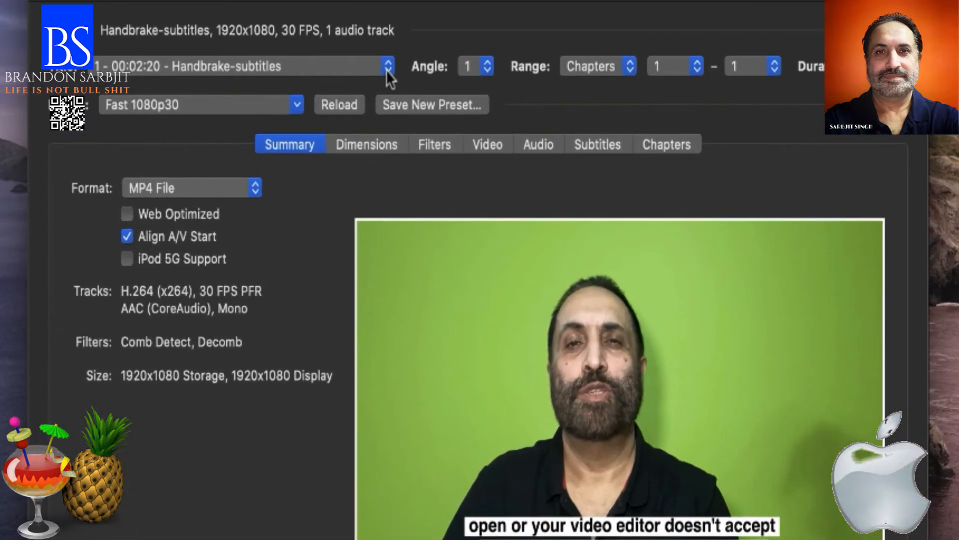
left_click(387, 70)
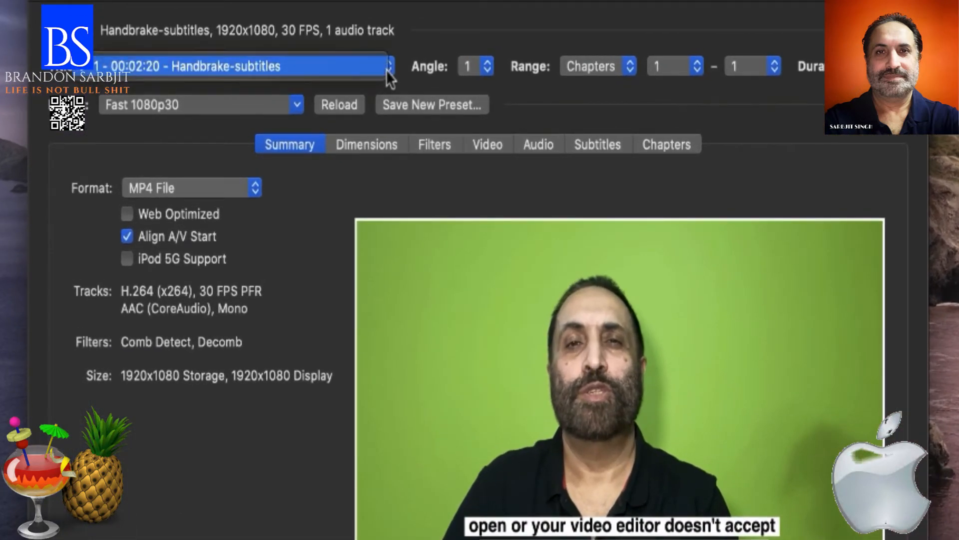
left_click(388, 71)
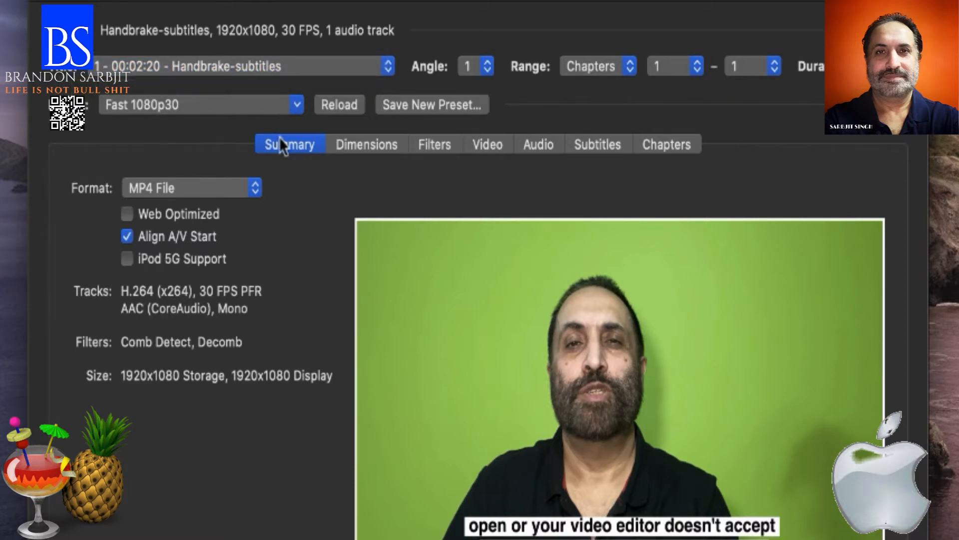
left_click(298, 104)
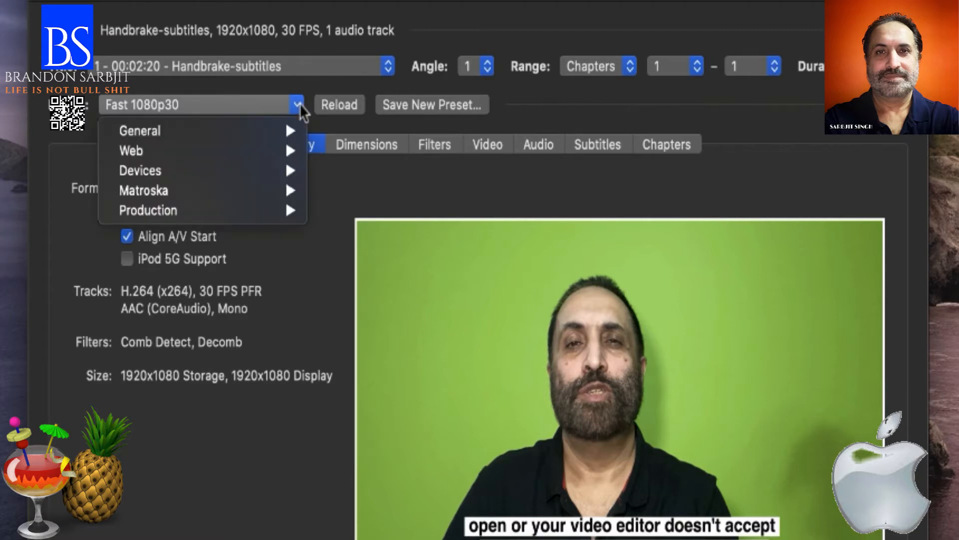
mouse_move(290, 130)
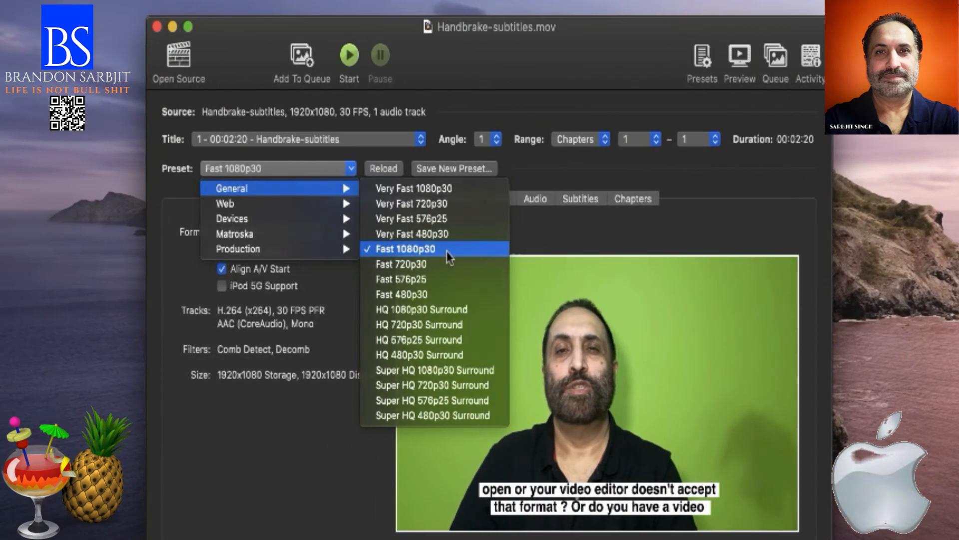
left_click(355, 251)
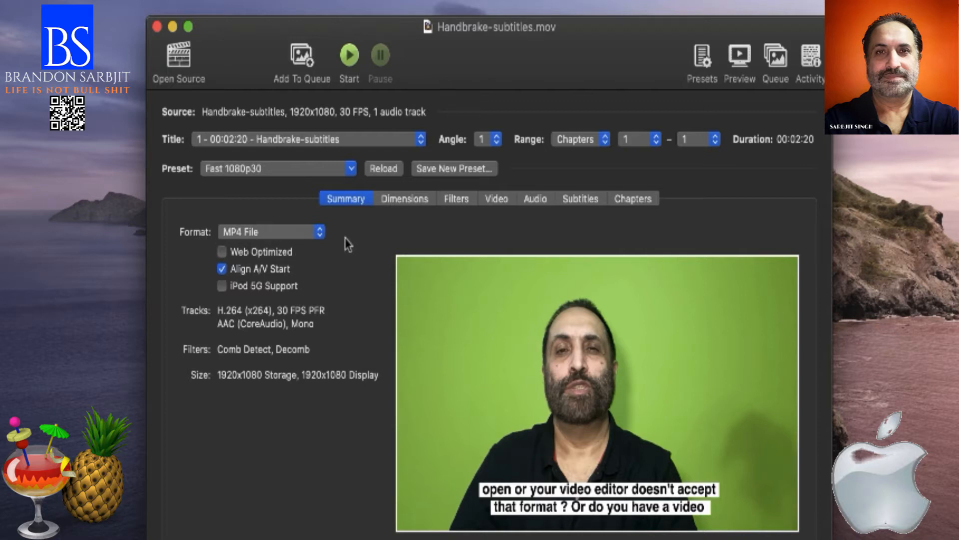
left_click(221, 254)
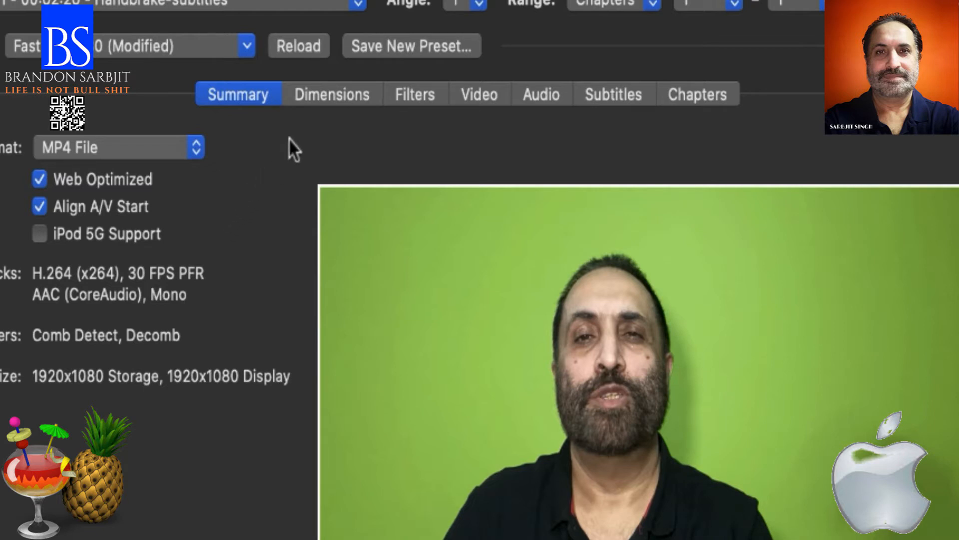
Set the video's constant quality to RF 20.5 and switch the quality mode to an average bitrate of 2500 kbps
left_click(463, 91)
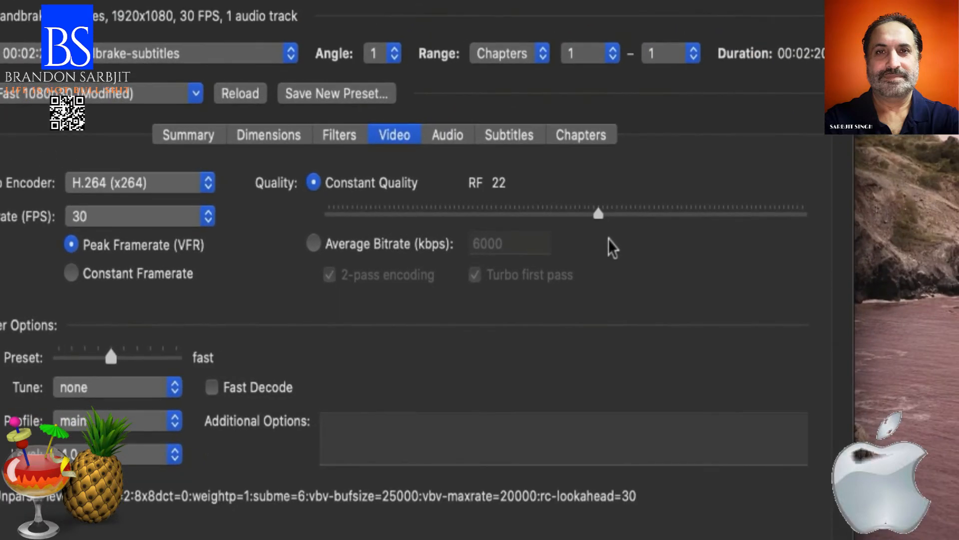
mouse_move(599, 213)
left_mouse_down()
mouse_move(554, 215)
mouse_move(615, 213)
left_mouse_up()
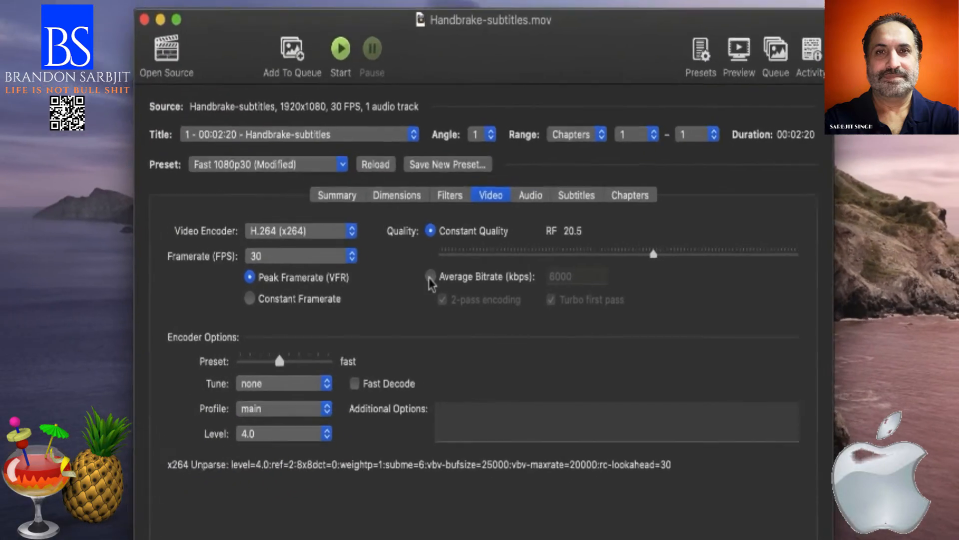
left_click(430, 275)
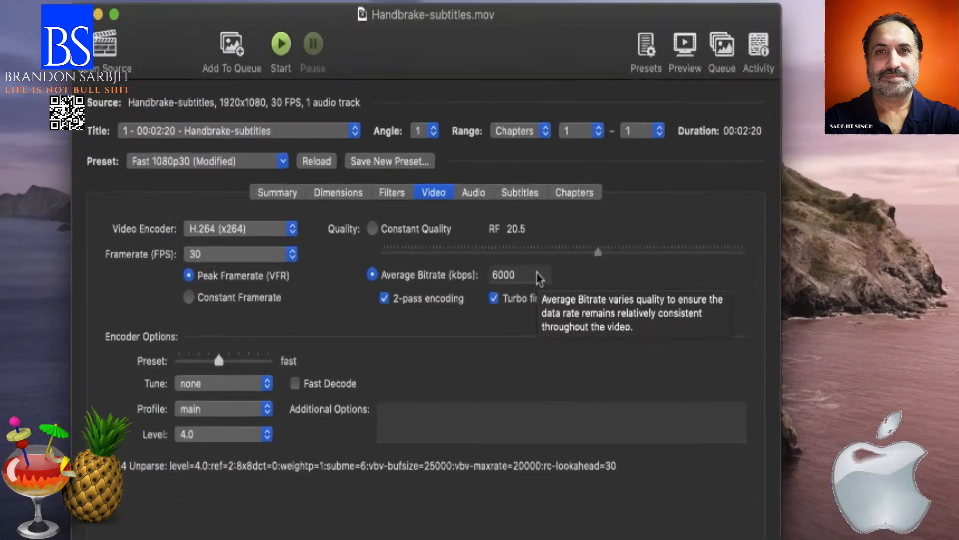
left_click(549, 215)
key("BackSpace")
key("BackSpace")
key("BackSpace")
key("BackSpace")
type("2")
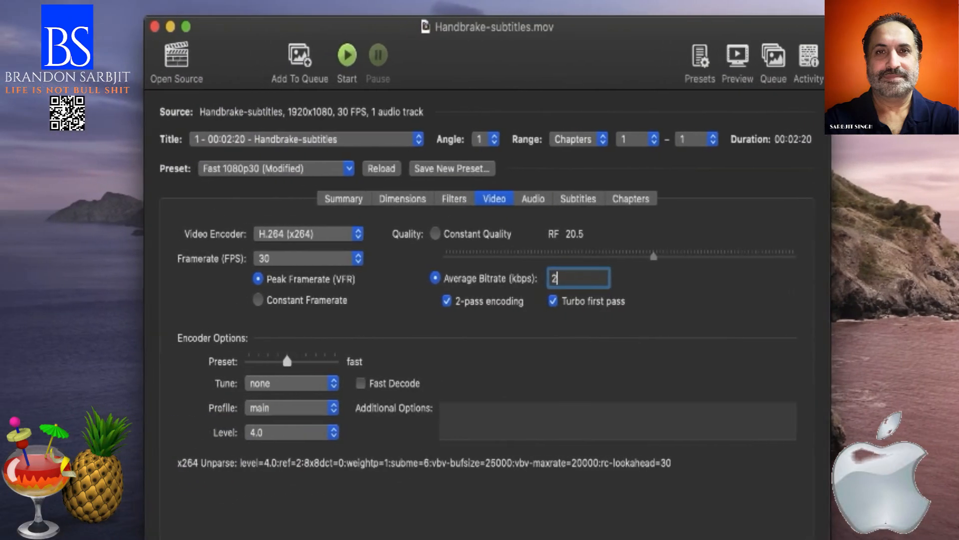
type("500")
key("Return")
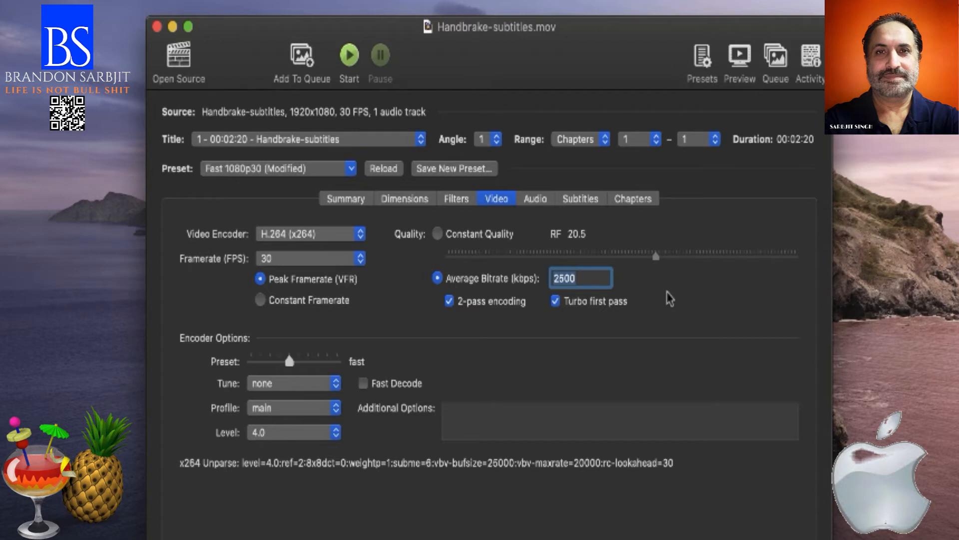
Review the Dimensions, Filters, Subtitles, Chapters and Audio settings for the encode
left_click(469, 205)
left_click(413, 202)
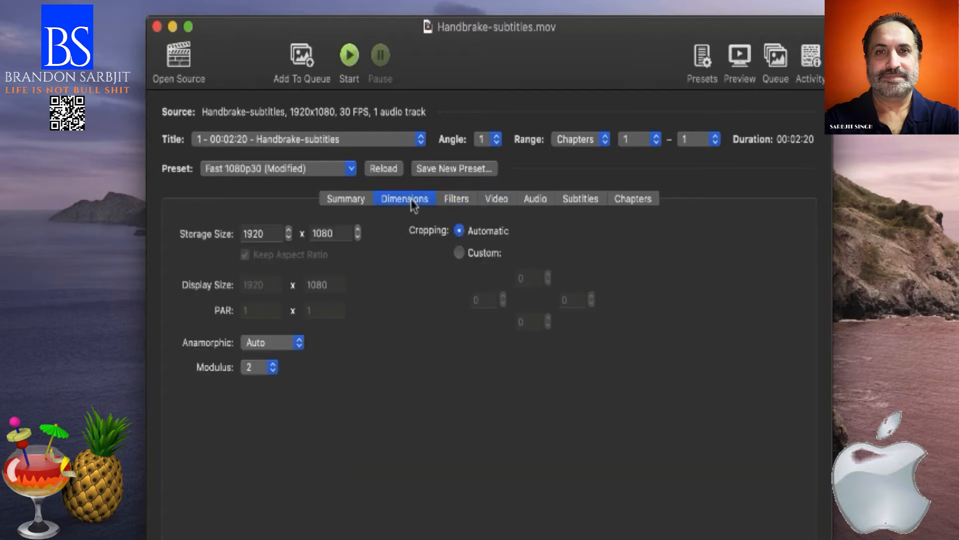
left_click(452, 201)
left_click(577, 200)
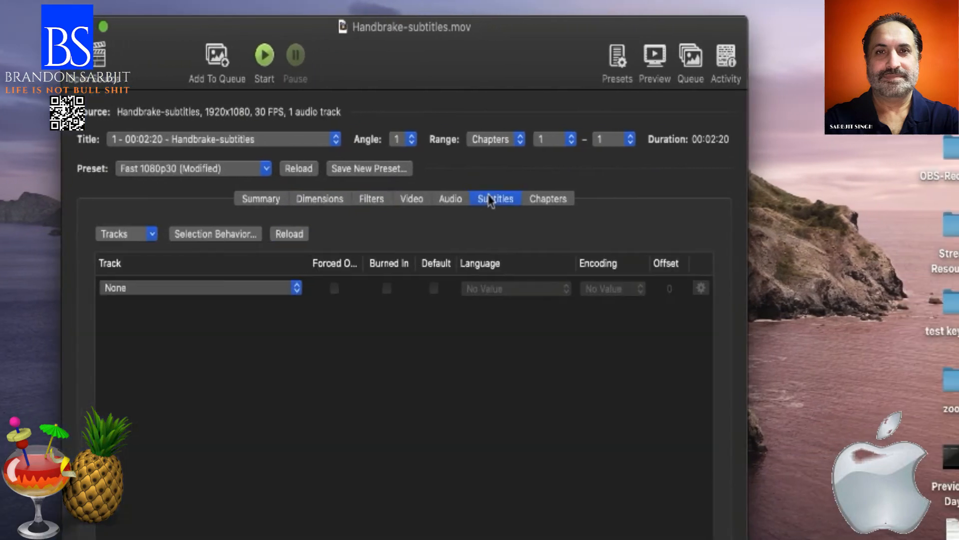
left_click(540, 203)
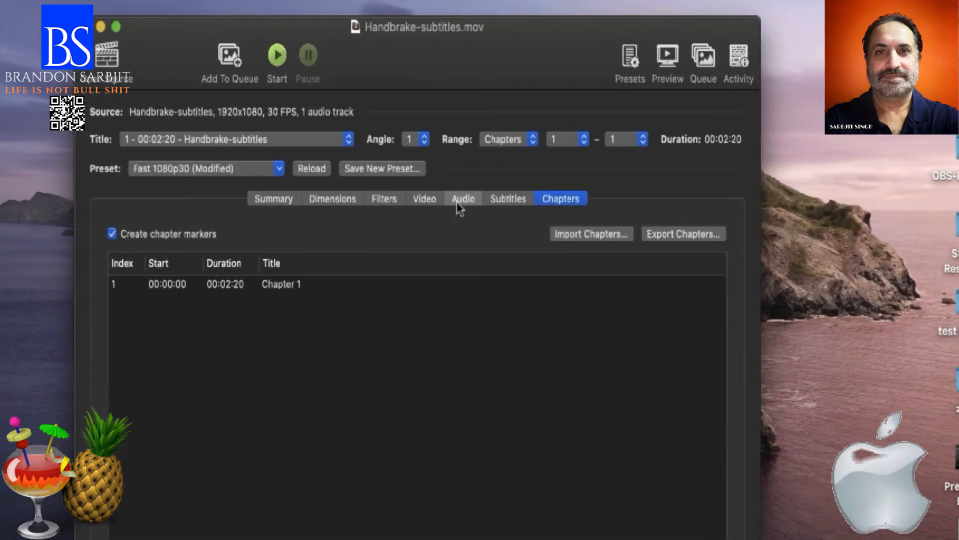
left_click(440, 205)
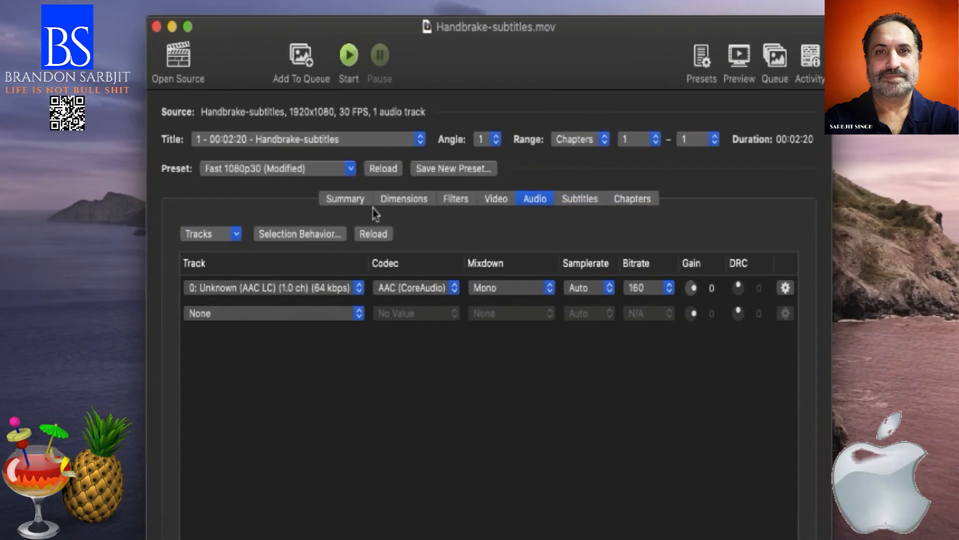
Set the output destination to the external SSD's How to videos > Handbrake folder and start encoding Handbrake-subtitles.mp4
left_click(352, 202)
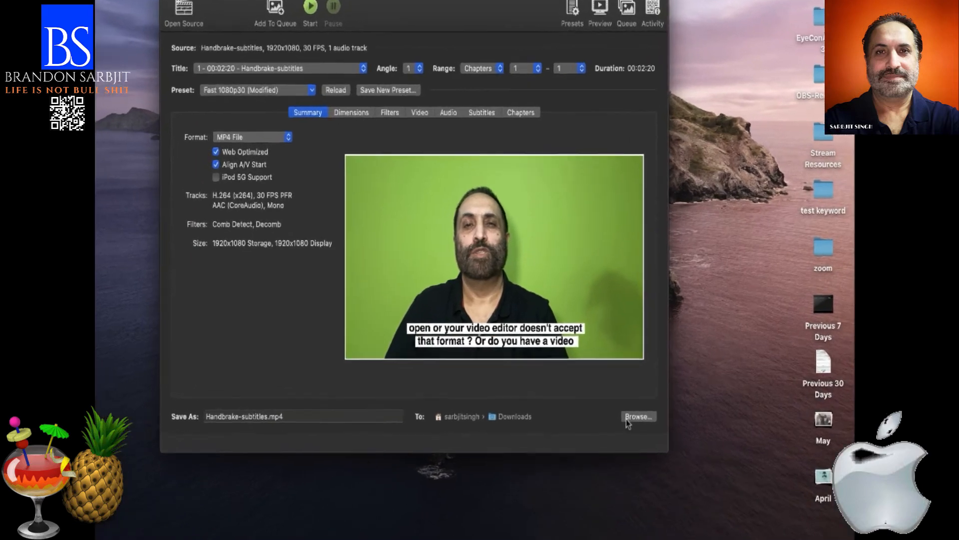
left_click(679, 413)
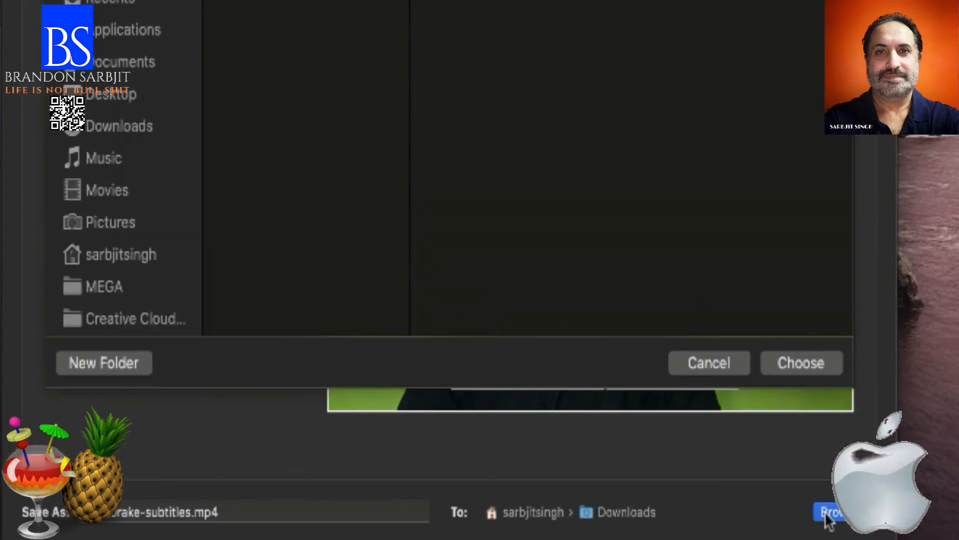
scroll(143, 214, "down", 3)
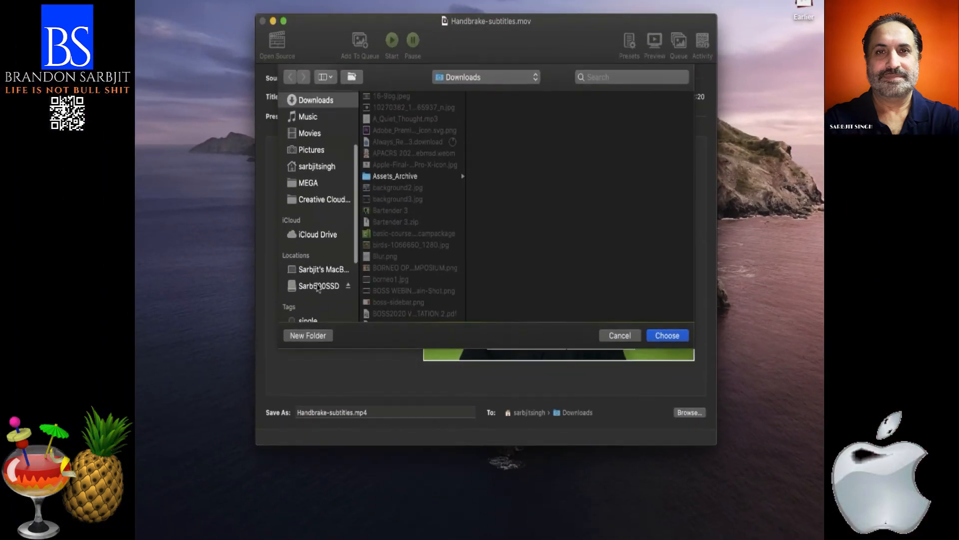
left_click(255, 342)
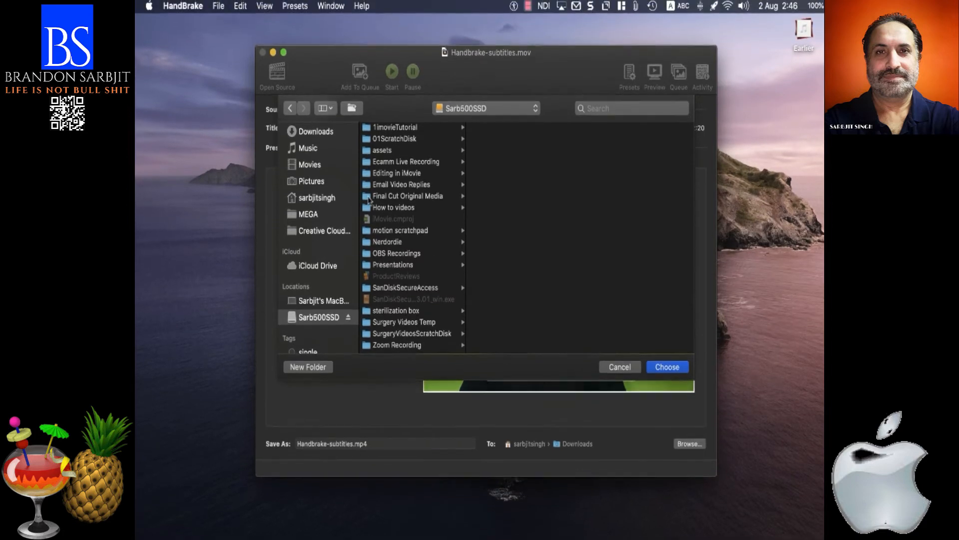
left_click(368, 207)
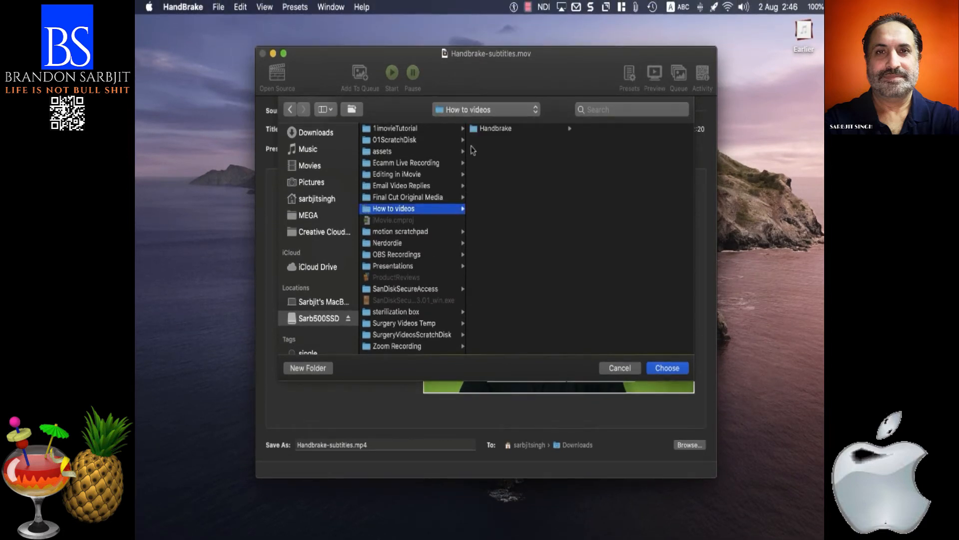
left_click(473, 130)
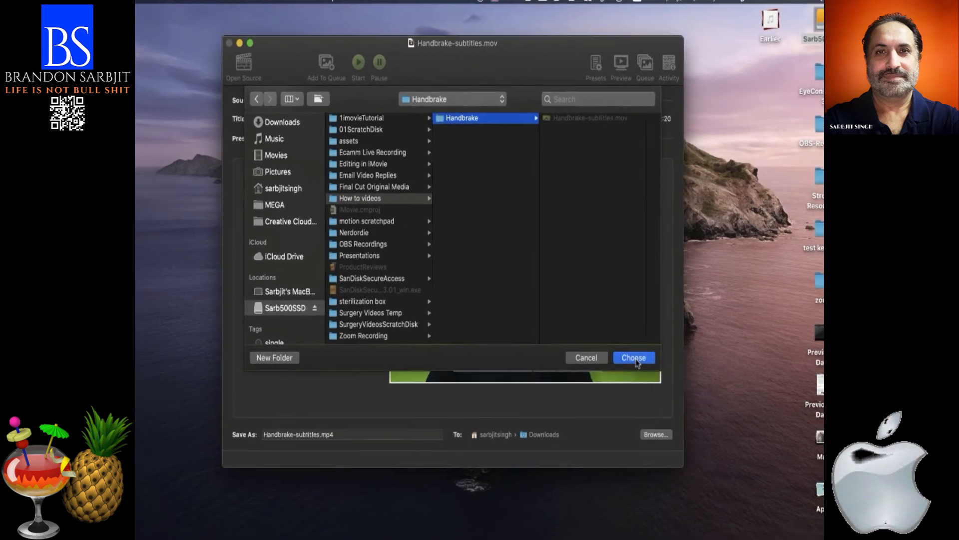
left_click(607, 336)
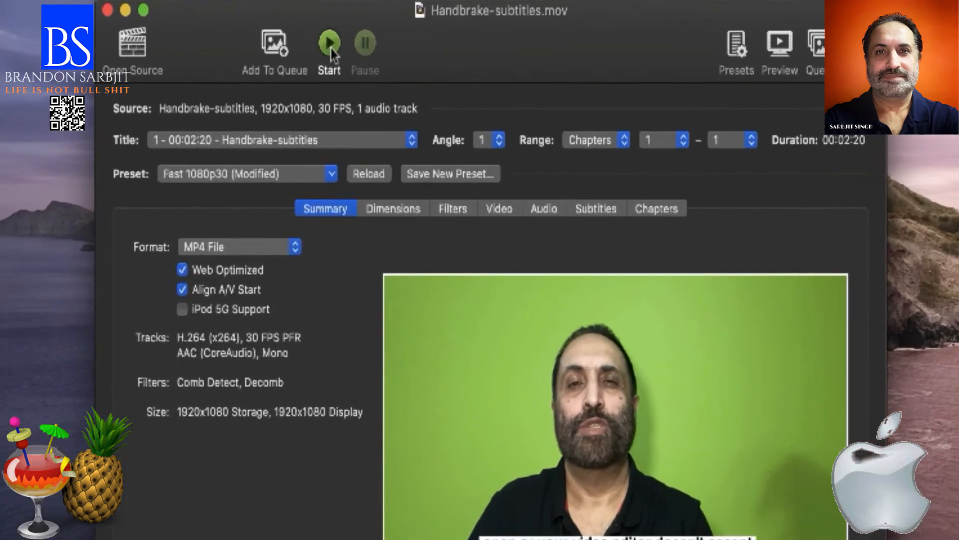
left_click(378, 70)
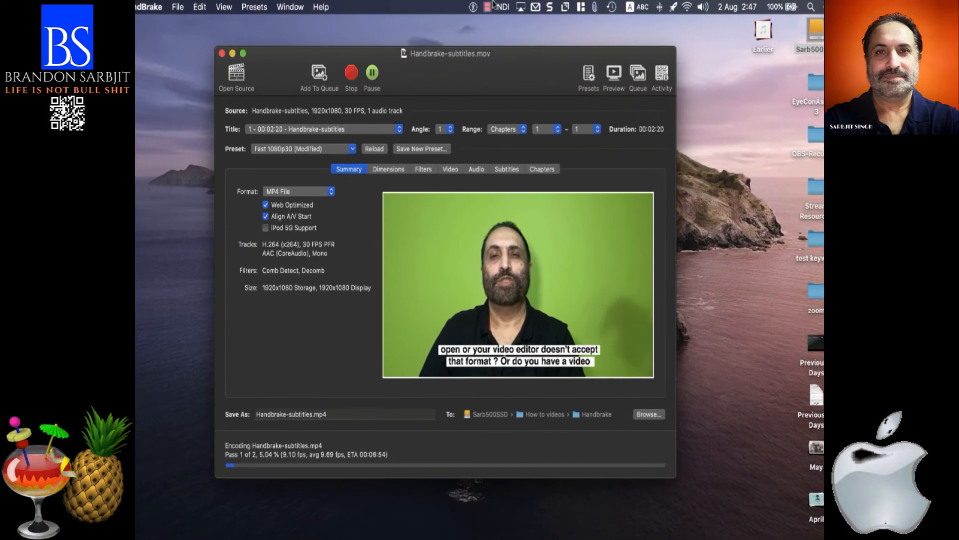
left_click(478, 6)
left_click(510, 35)
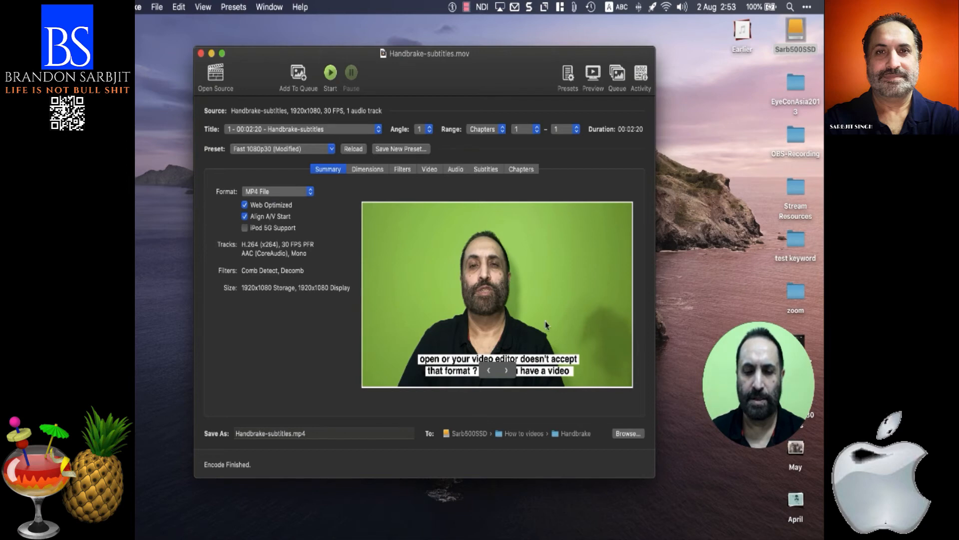
Switch to Finder and compare the sizes of Handbrake-subtitles.mov and Handbrake-subtitles.mp4 in the external SSD's How to videos > Handbrake folder
left_click(200, 537)
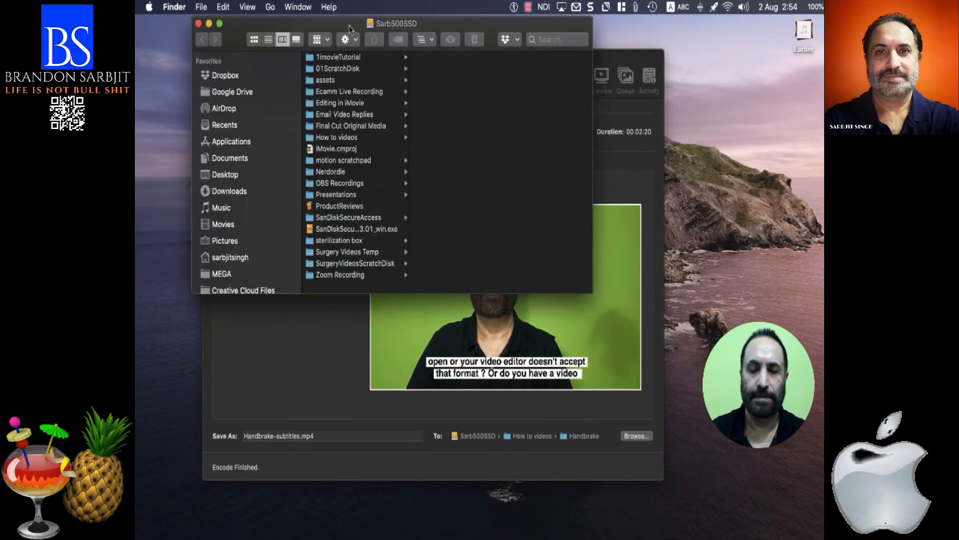
left_click_drag(351, 25, 433, 119)
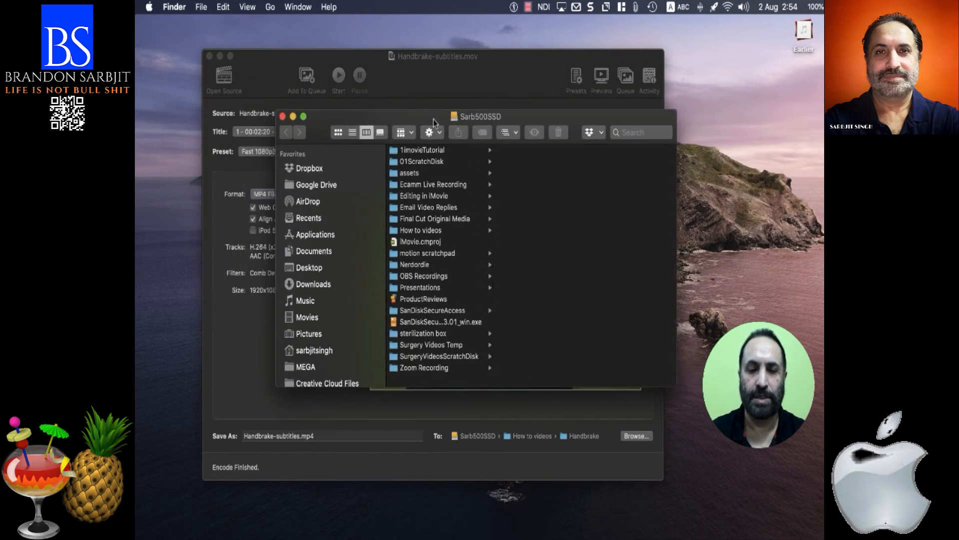
left_click(397, 231)
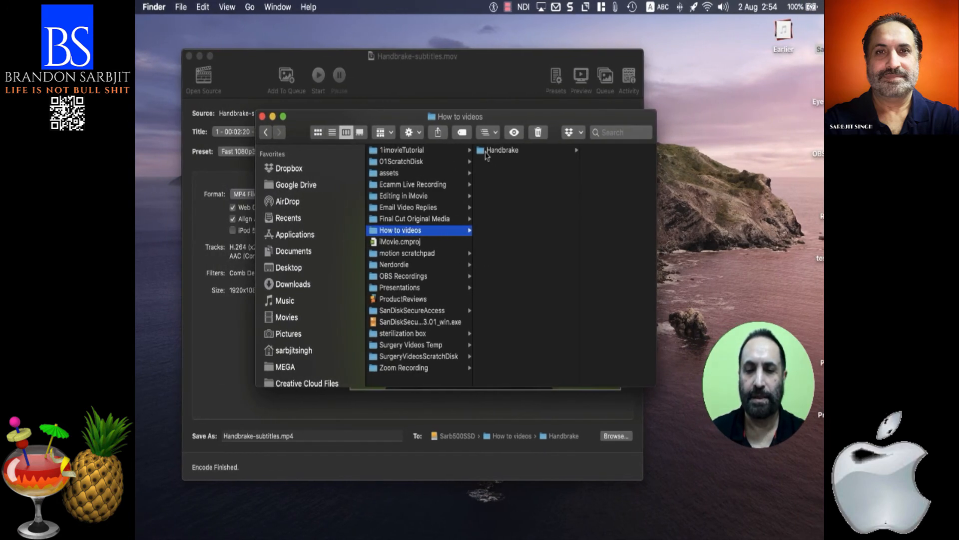
left_click(488, 152)
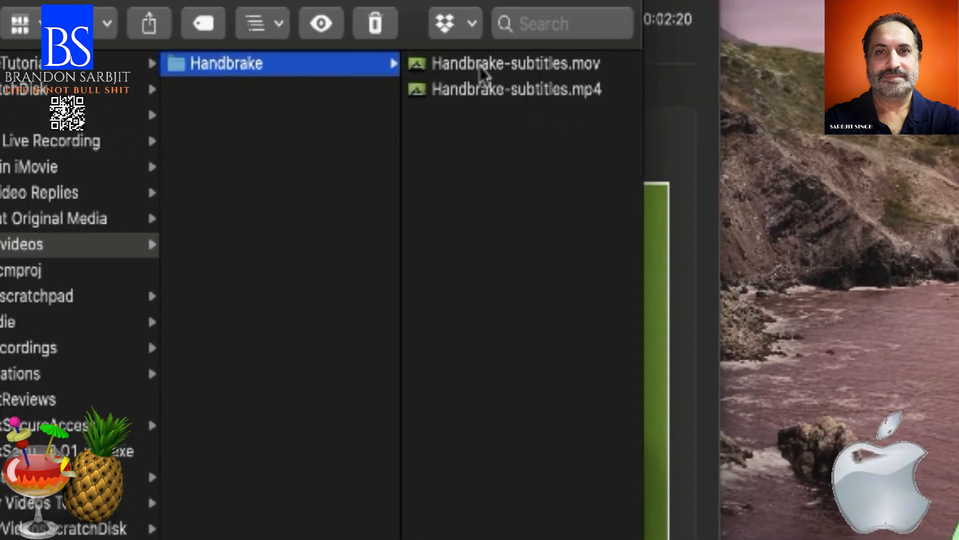
left_click(477, 67)
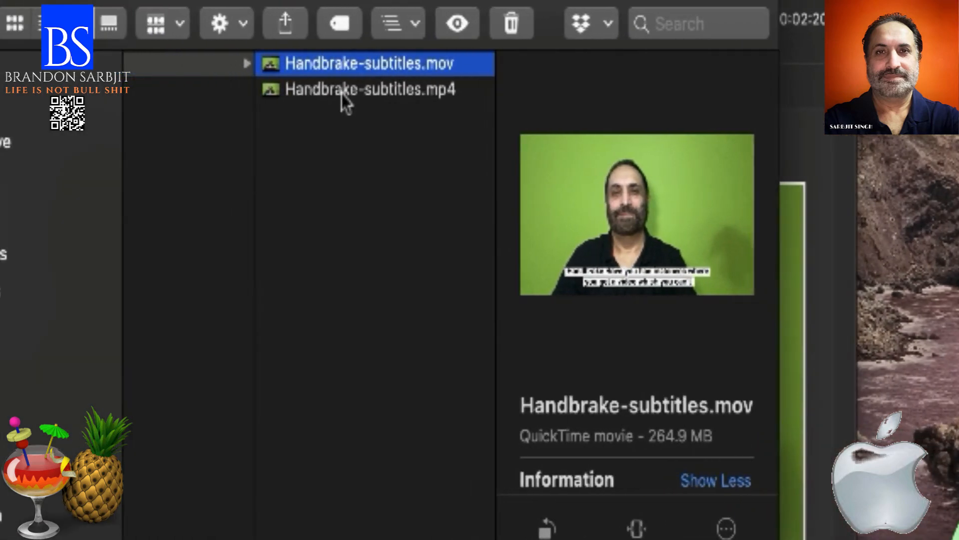
left_click(345, 102)
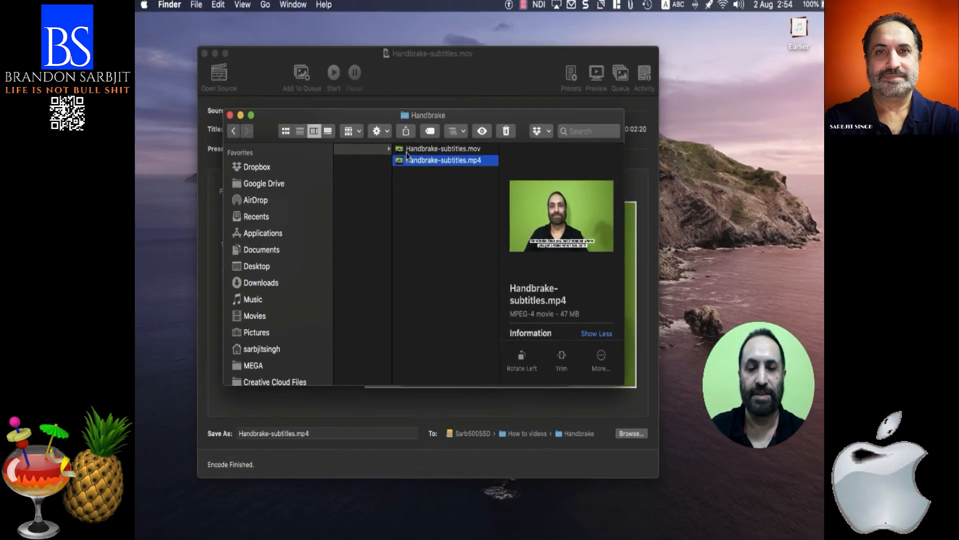
Play the first few seconds of Handbrake-subtitles.mov in QuickTime Player to check its picture quality, and close the player
left_click(408, 150)
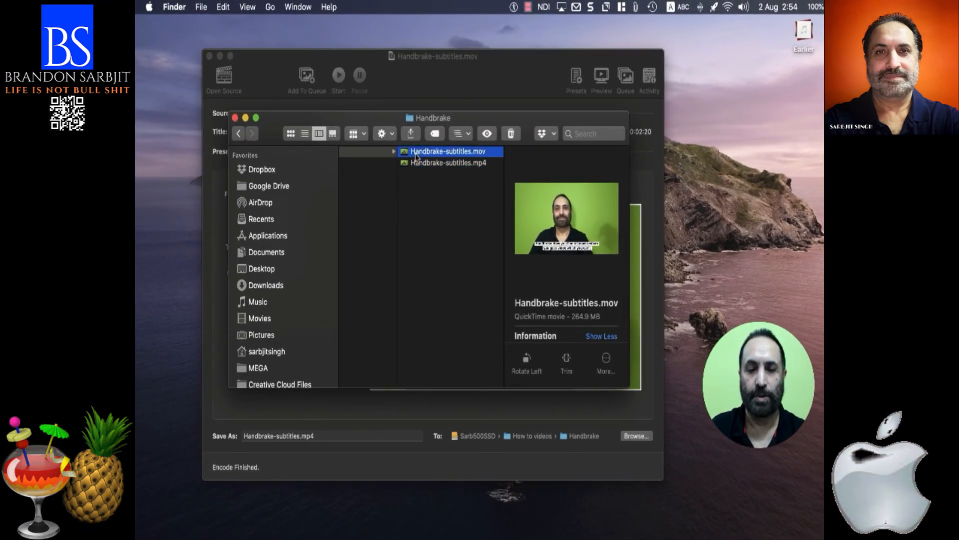
right_click(416, 157)
mouse_move(437, 175)
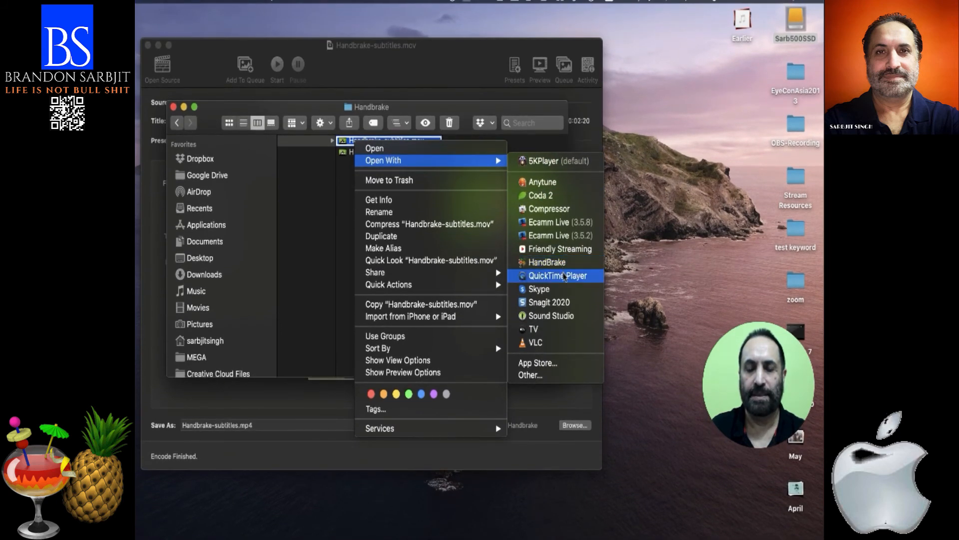
left_click(564, 276)
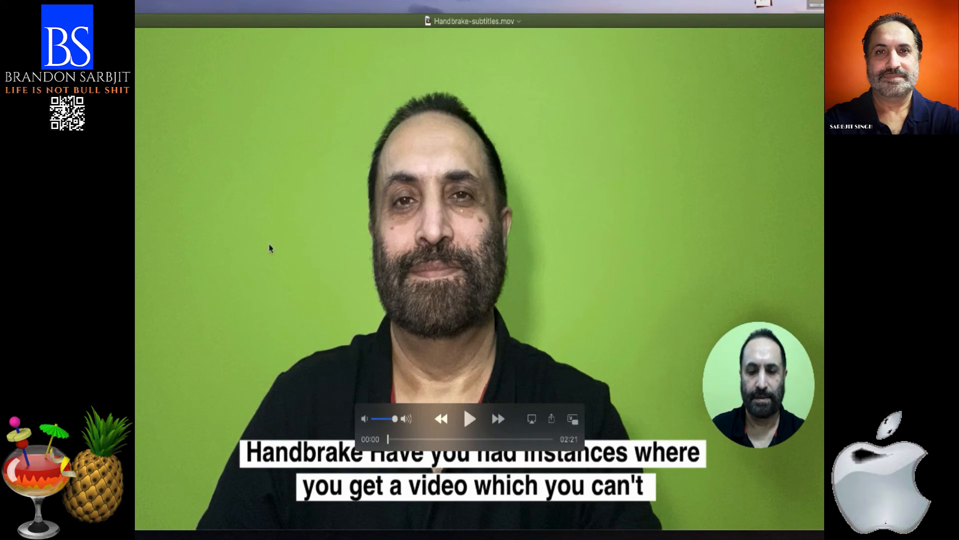
left_click(470, 420)
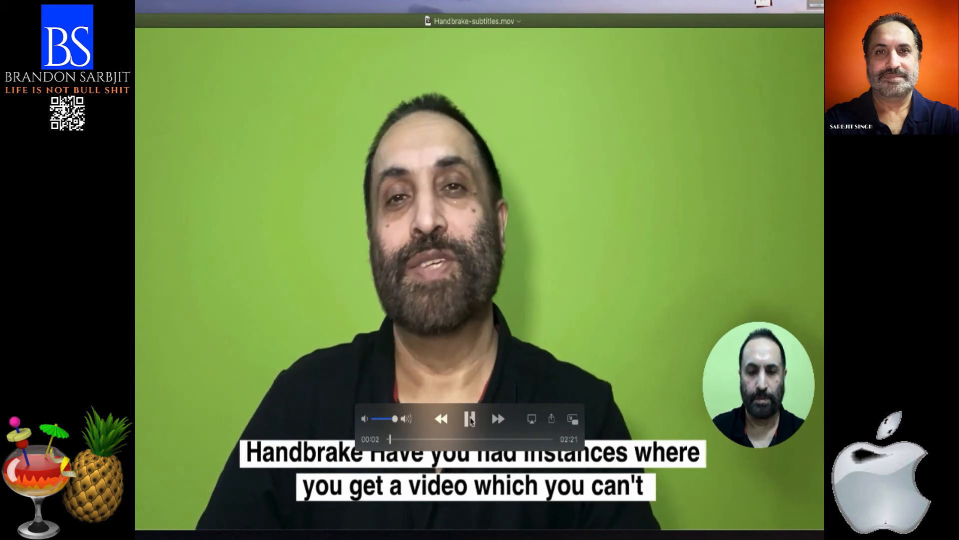
left_click(470, 420)
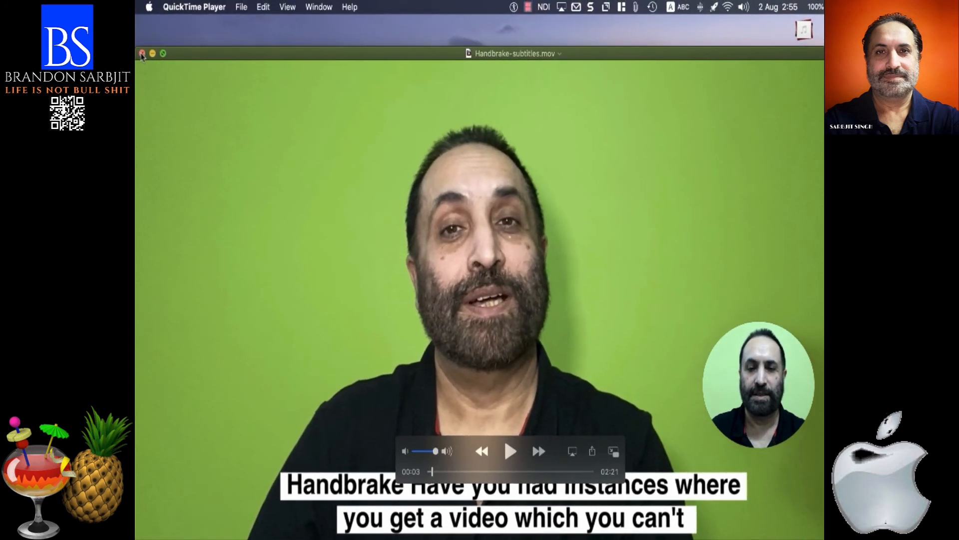
left_click(142, 53)
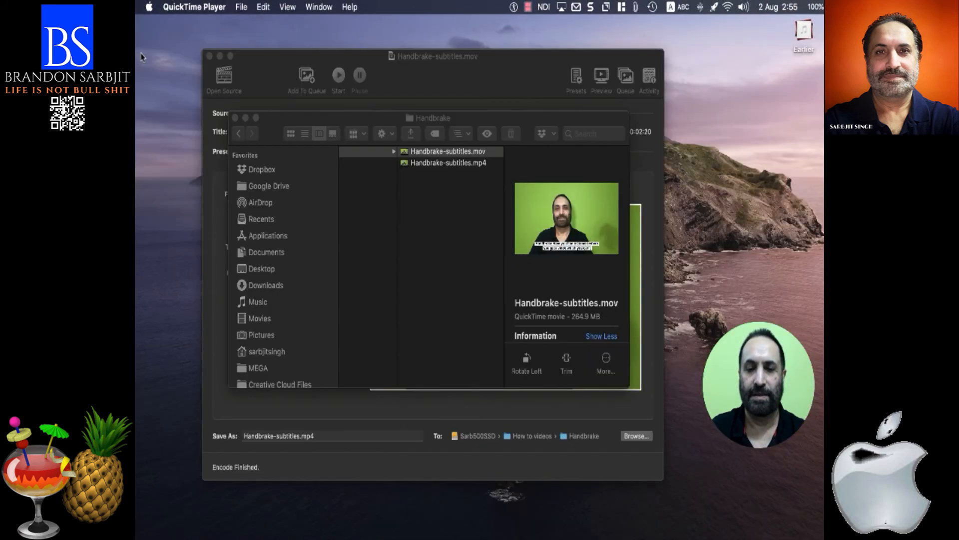
Play the first few seconds of Handbrake-subtitles.mp4 in QuickTime Player, close the player and Finder windows, and return to HandBrake
left_click(447, 165)
left_click(448, 168)
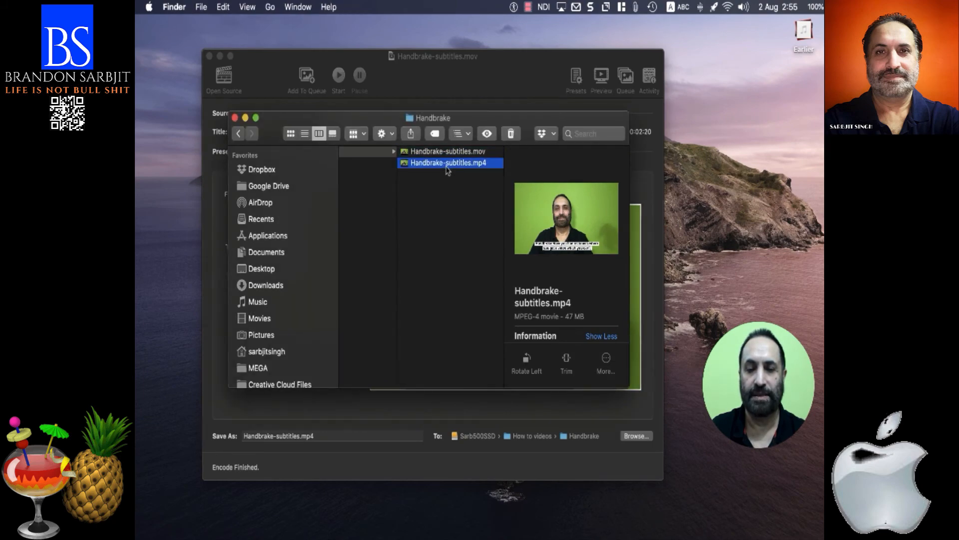
right_click(447, 168)
mouse_move(443, 184)
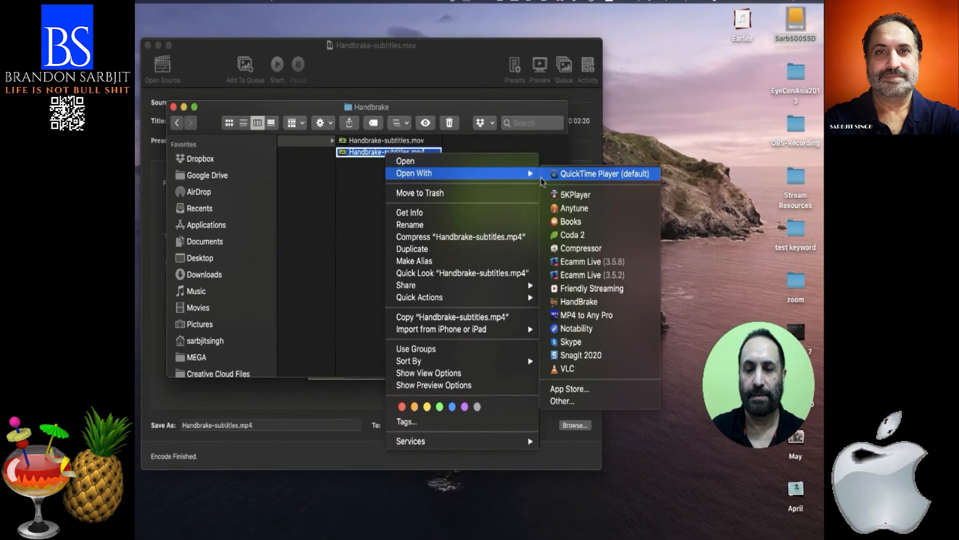
left_click(586, 187)
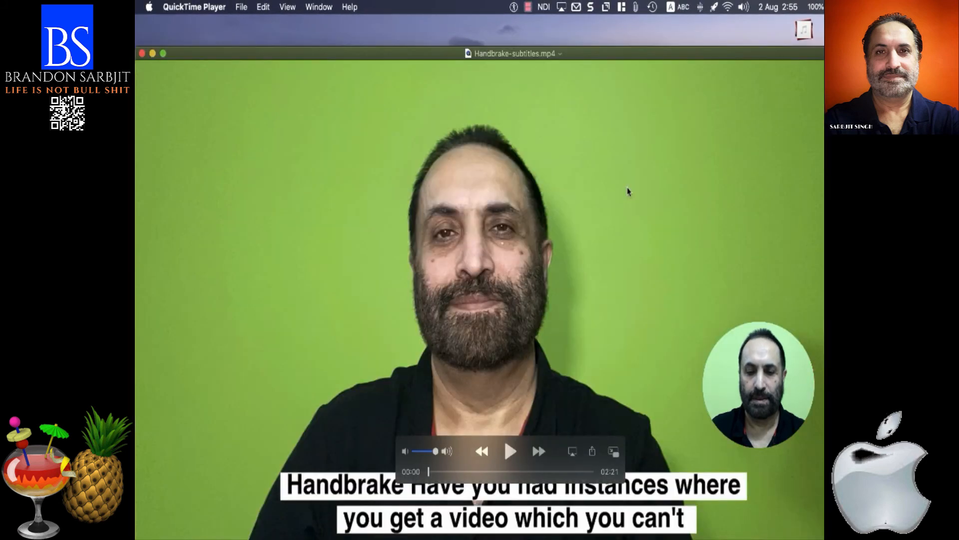
left_click(510, 452)
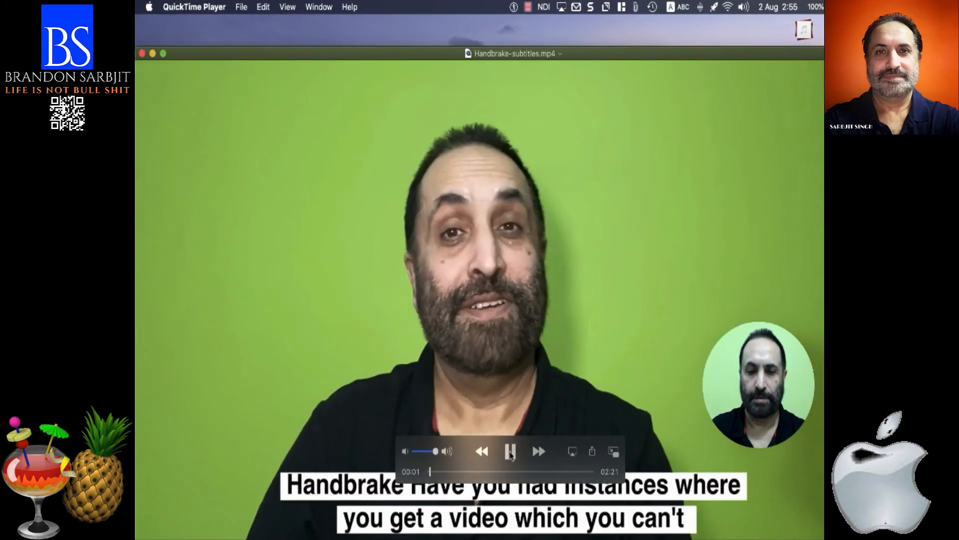
left_click(512, 454)
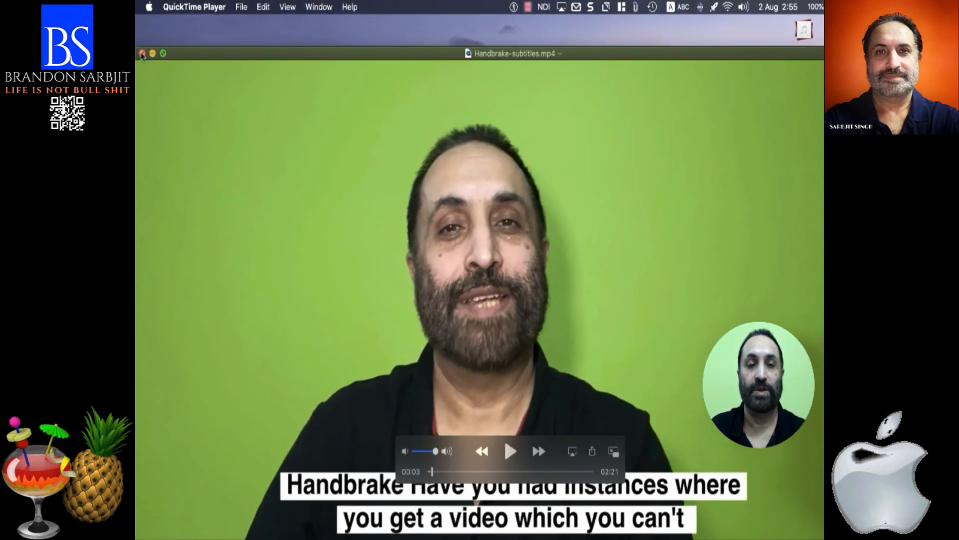
left_click(142, 53)
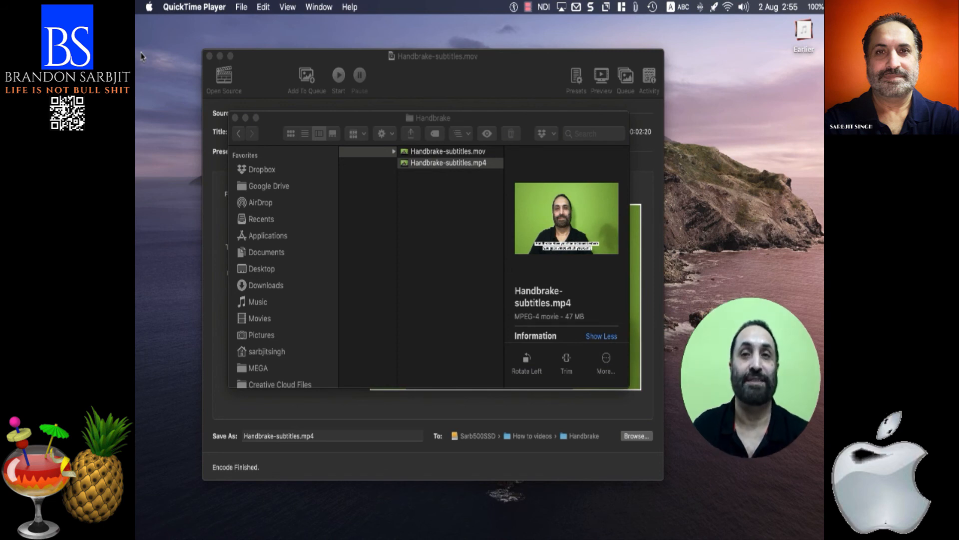
left_click(235, 118)
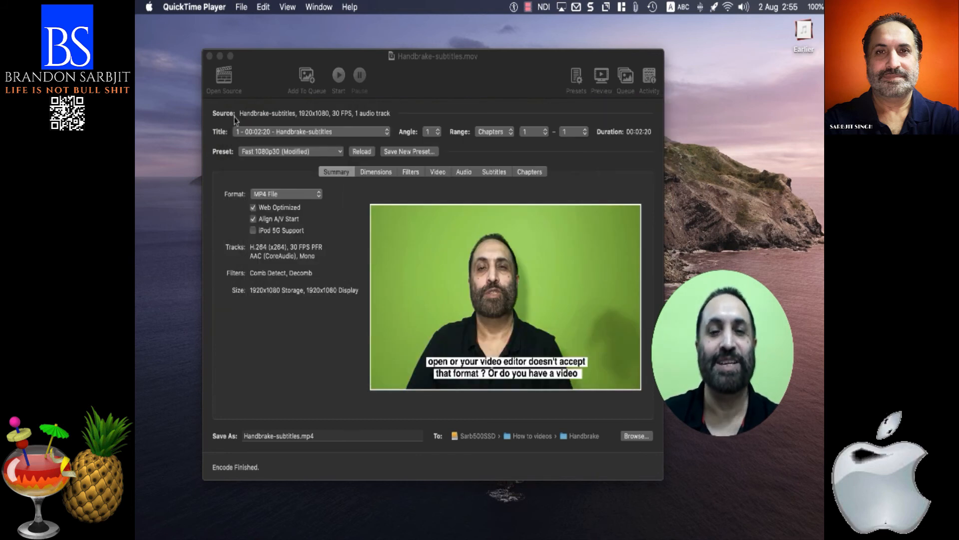
left_click(445, 72)
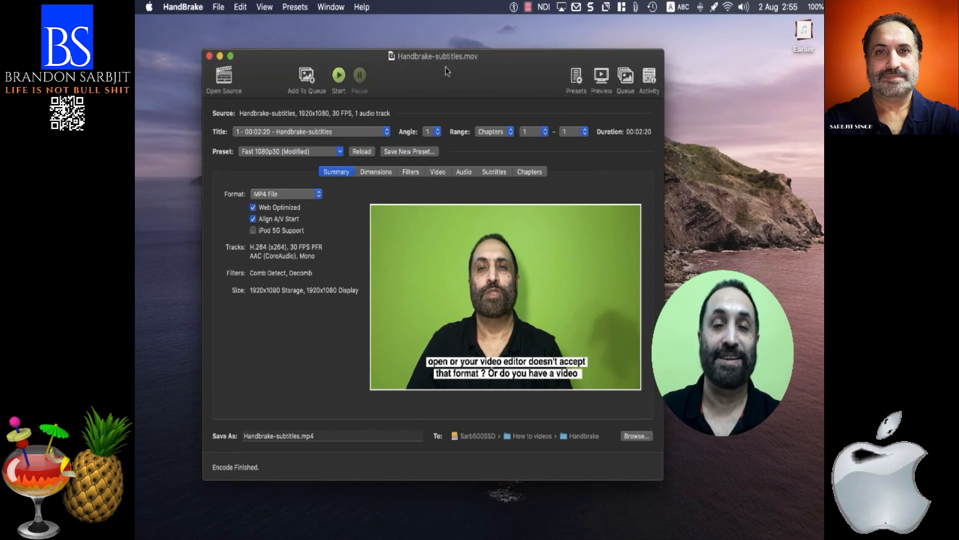